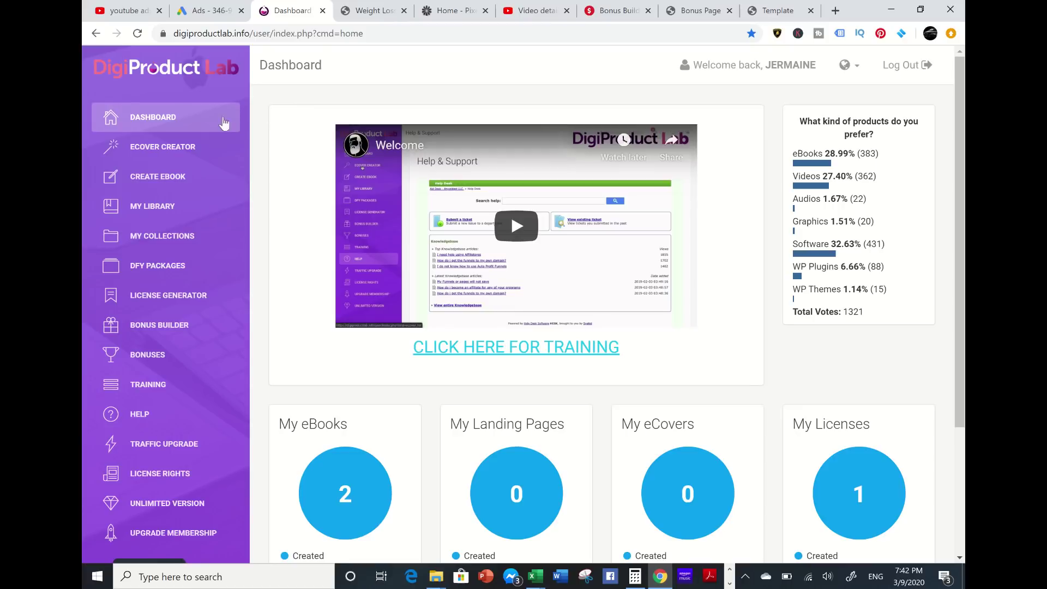
Step: Open the Create eBook page and choose to build an ebook from articles
left_click(160, 185)
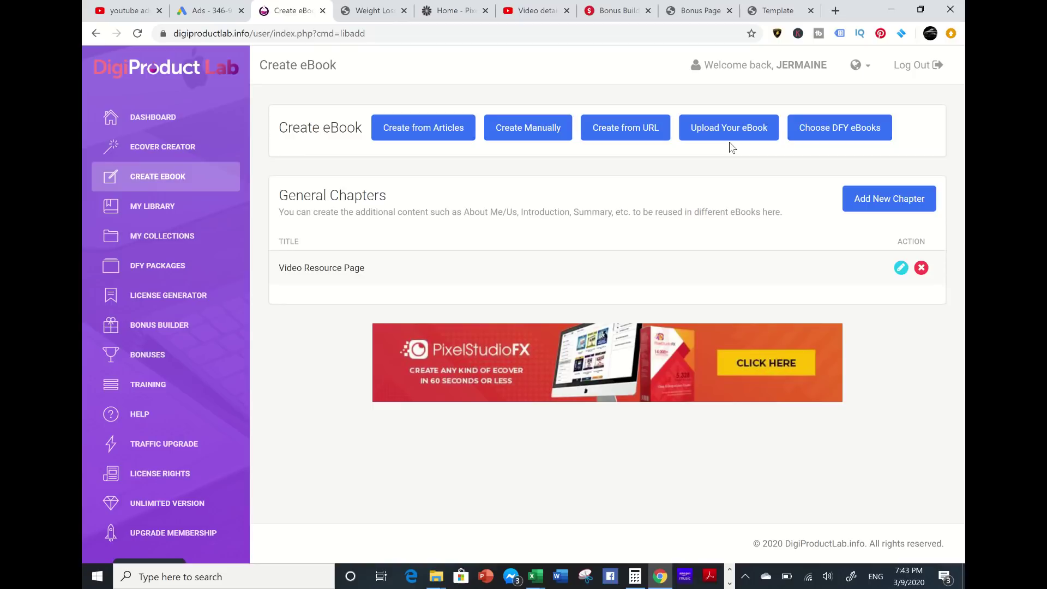
left_click(425, 129)
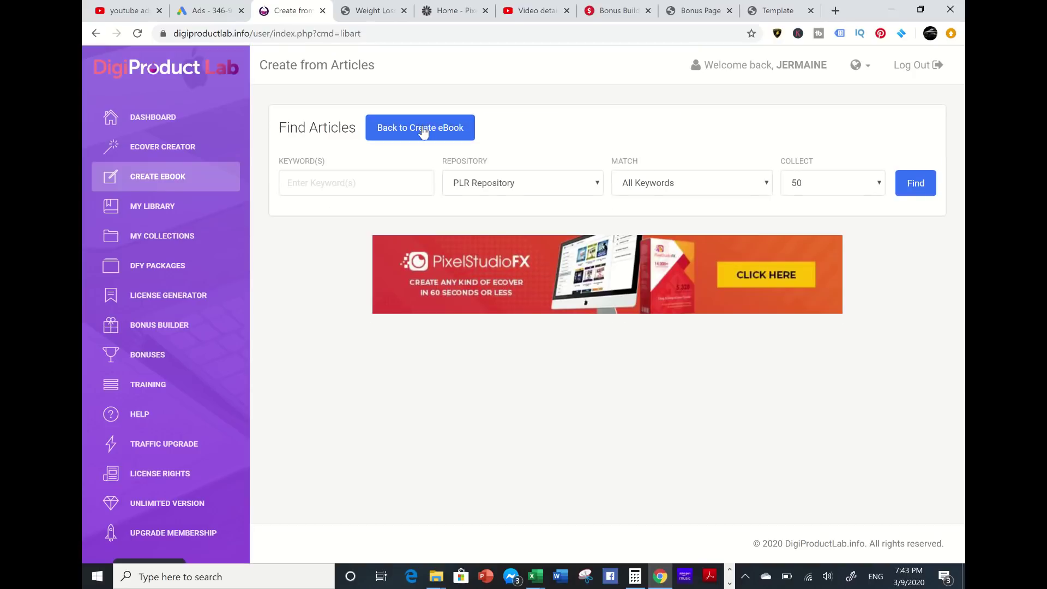
Step: Search the PLR Repository for 'losing weight' with Match set to Exact Phrase
left_click(370, 185)
type("losing")
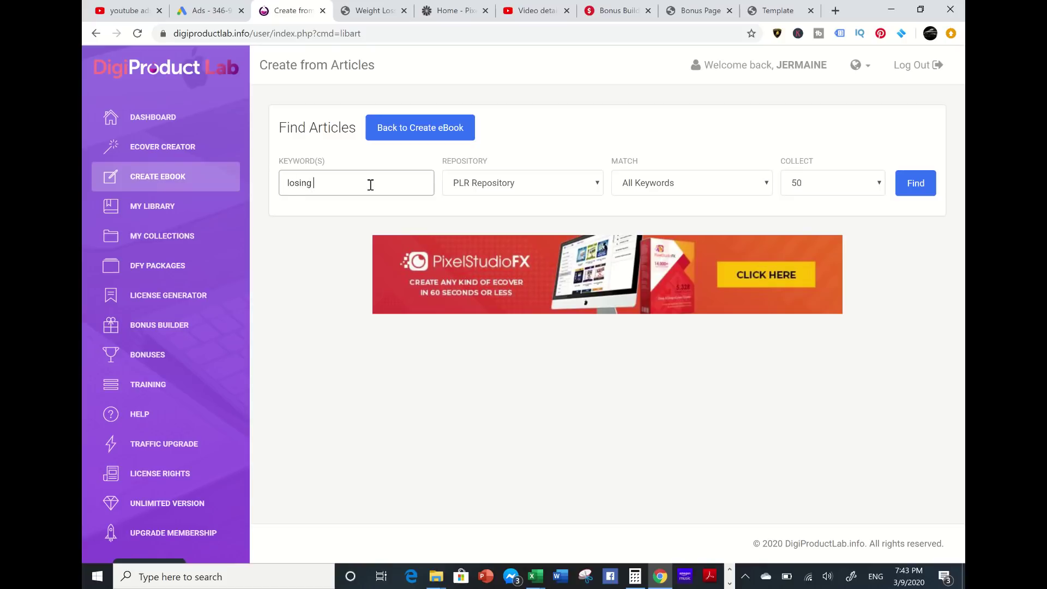
type(" weight")
left_click(682, 186)
left_click(650, 247)
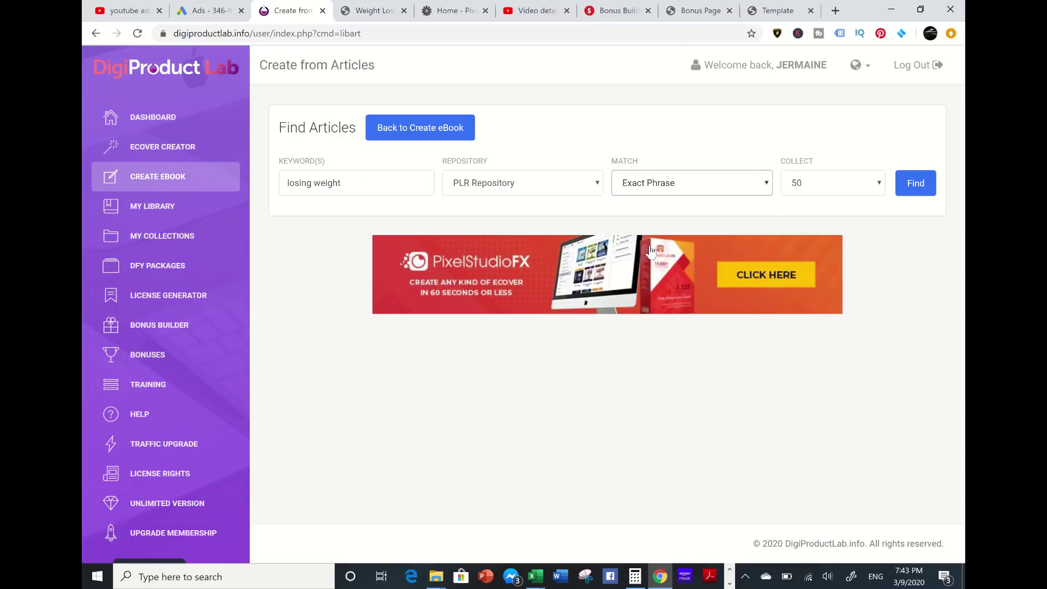
Step: Run the search, tick the weight-loss articles including Weight Loss Surgery, and create the ebook
left_click(921, 189)
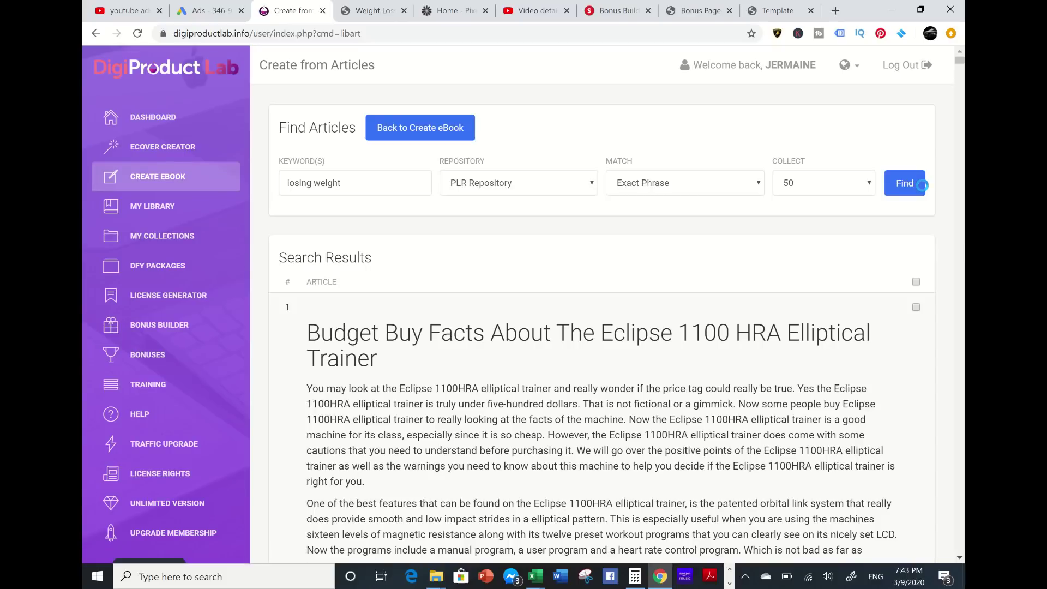
scroll(922, 185, "down", 15)
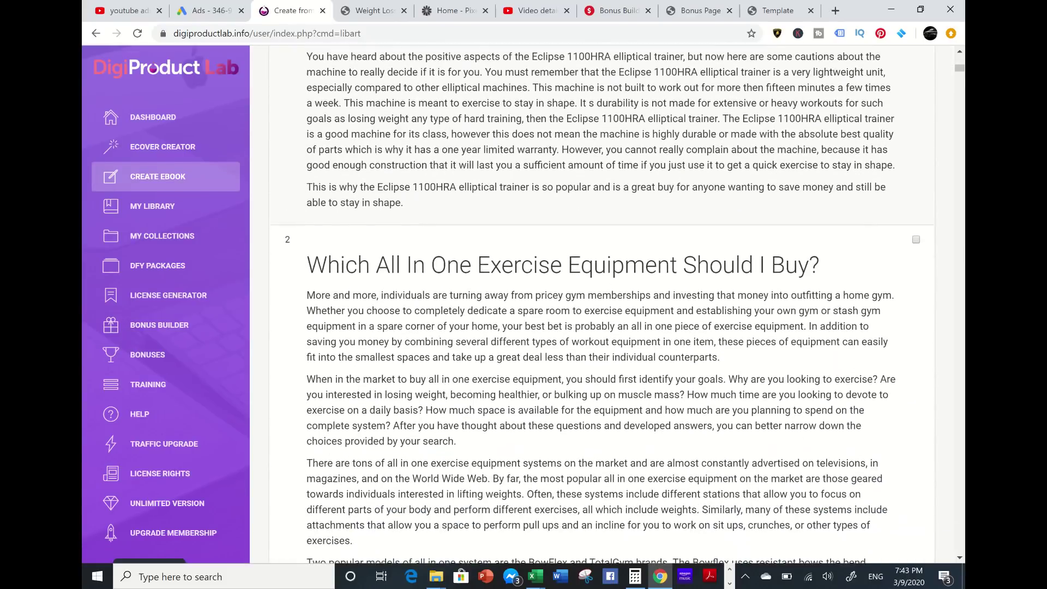
scroll(603, 301, "down", 15)
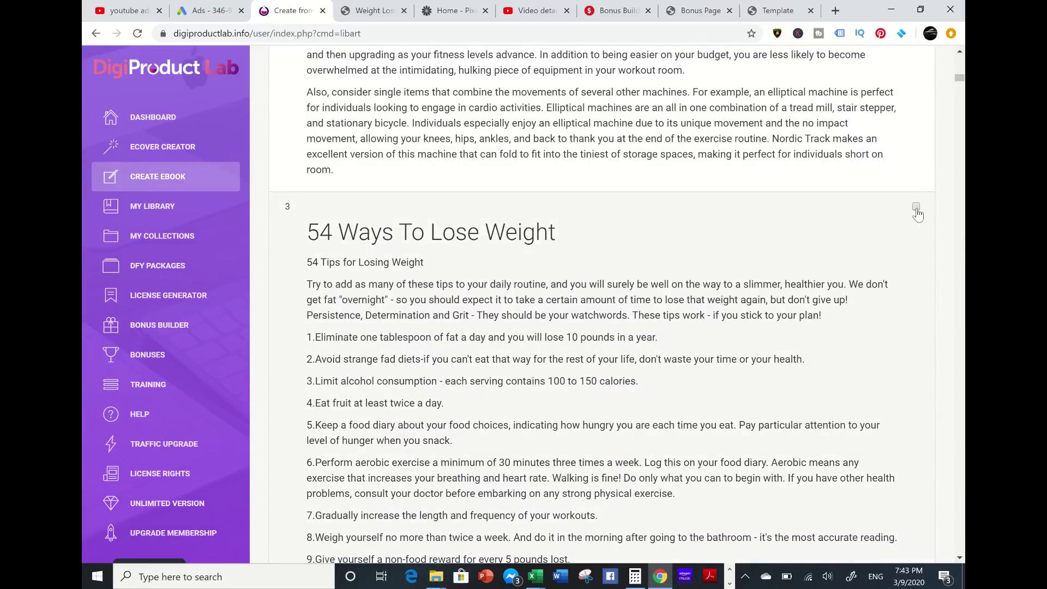
scroll(912, 280, "down", 15)
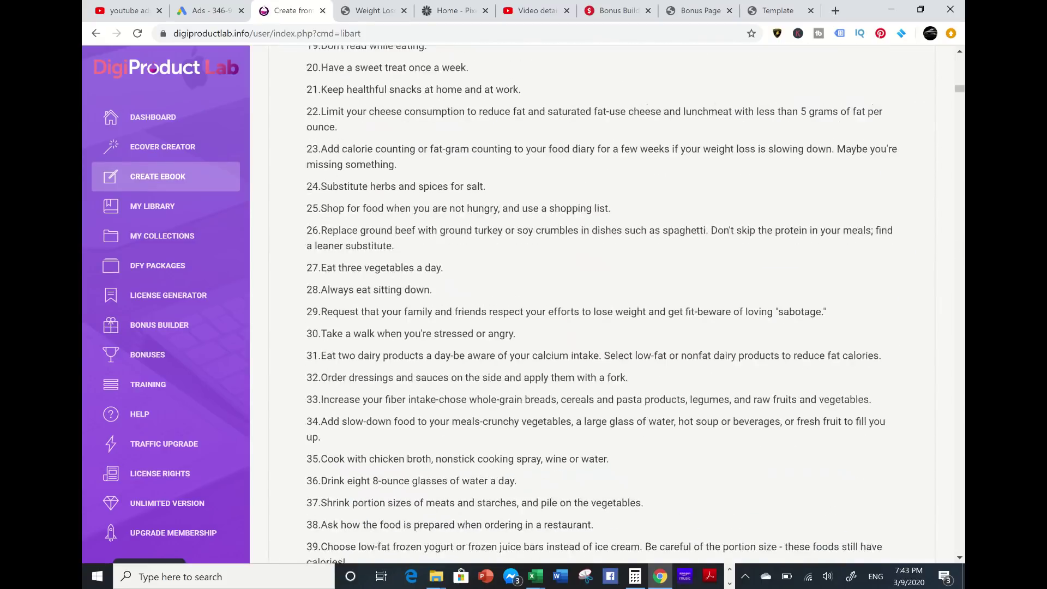
scroll(602, 305, "down", 10)
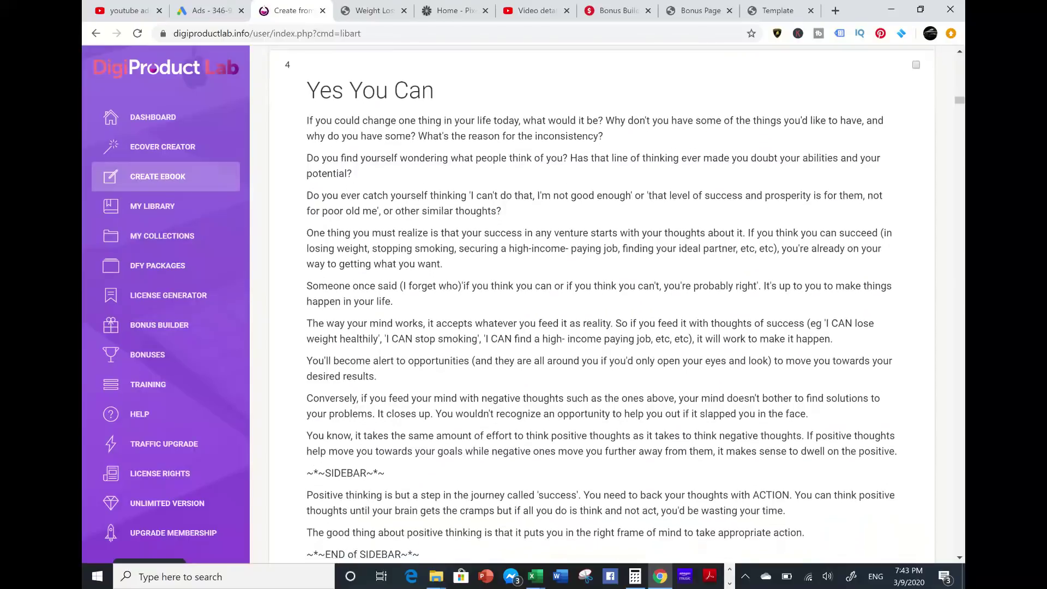
scroll(897, 251, "down", 9)
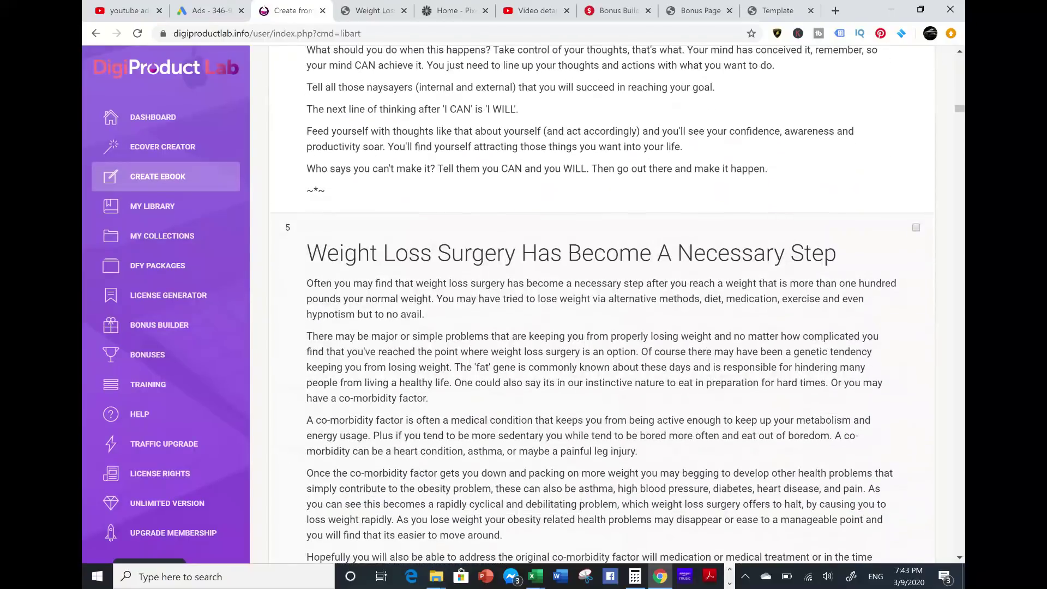
left_click(916, 239)
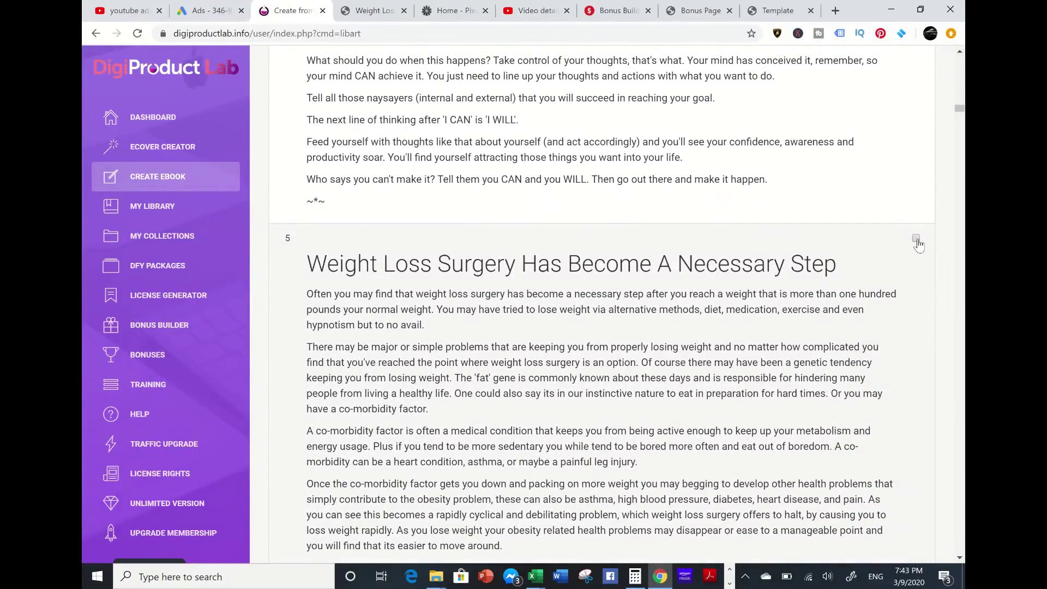
scroll(917, 350, "down", 15)
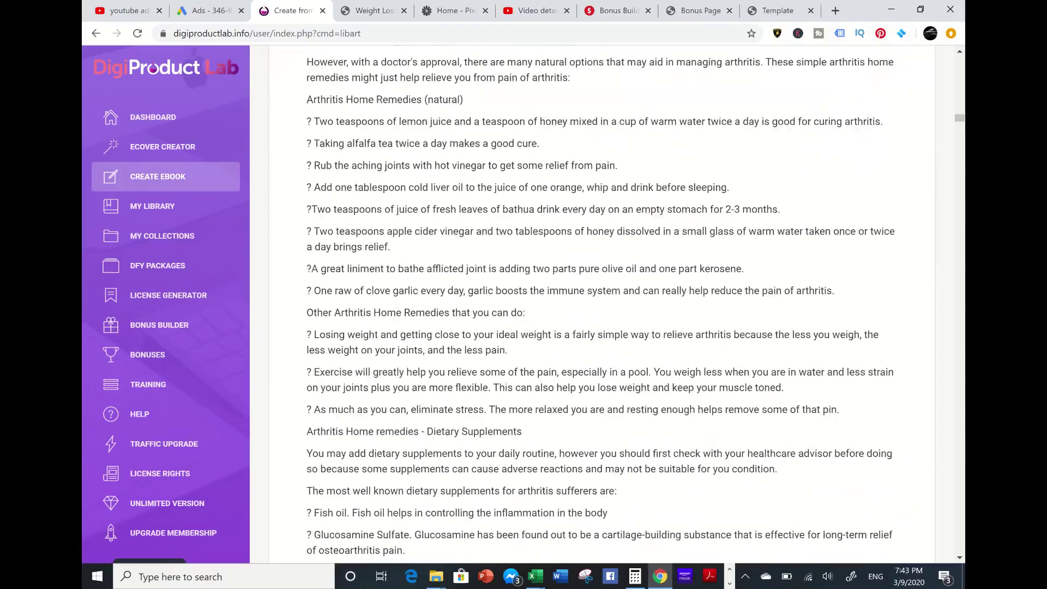
scroll(597, 304, "down", 3)
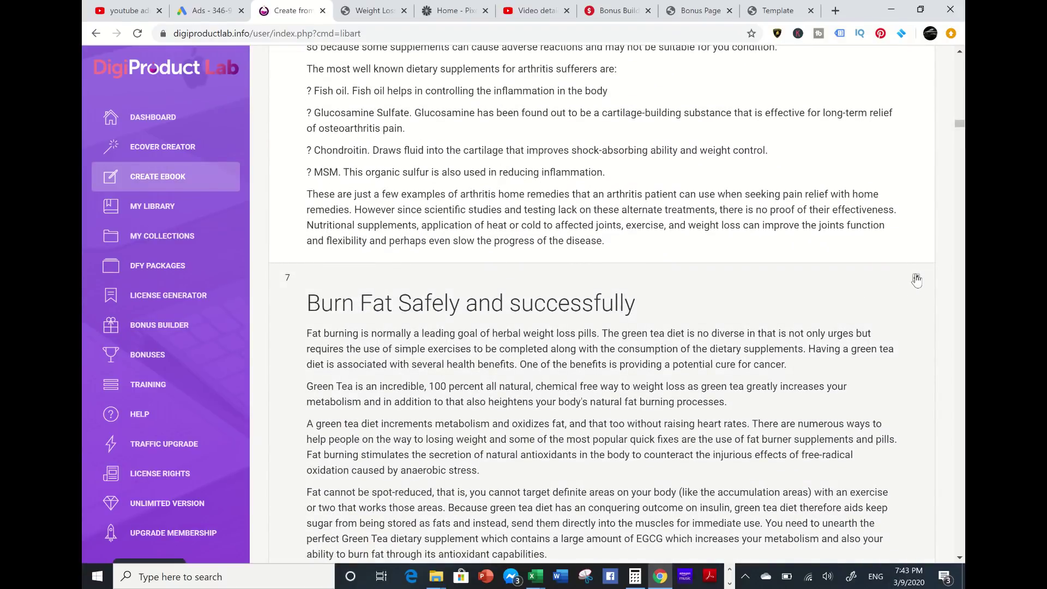
left_click_drag(960, 124, 960, 548)
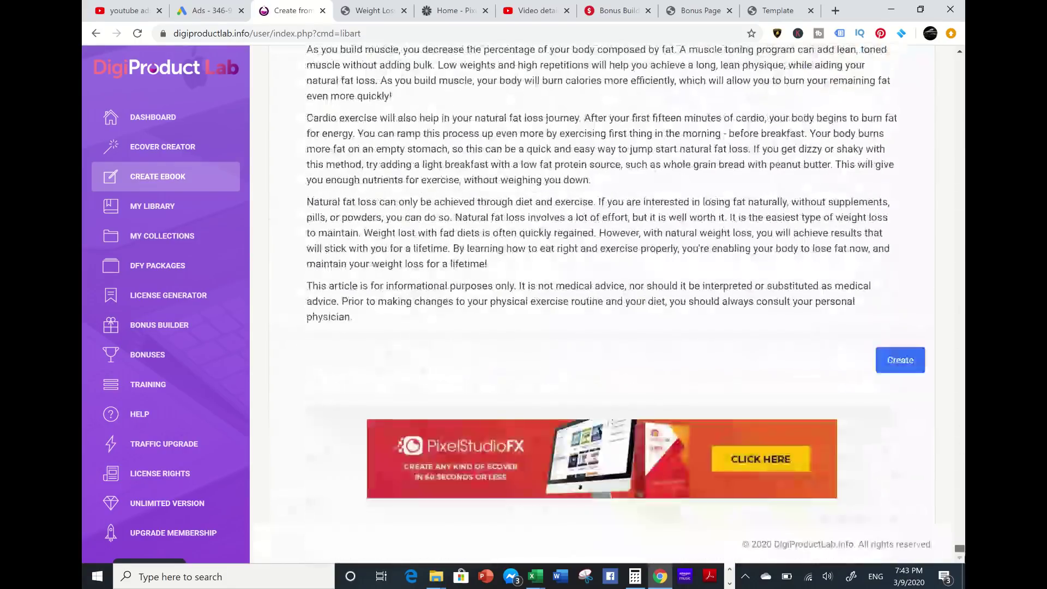
left_click(886, 360)
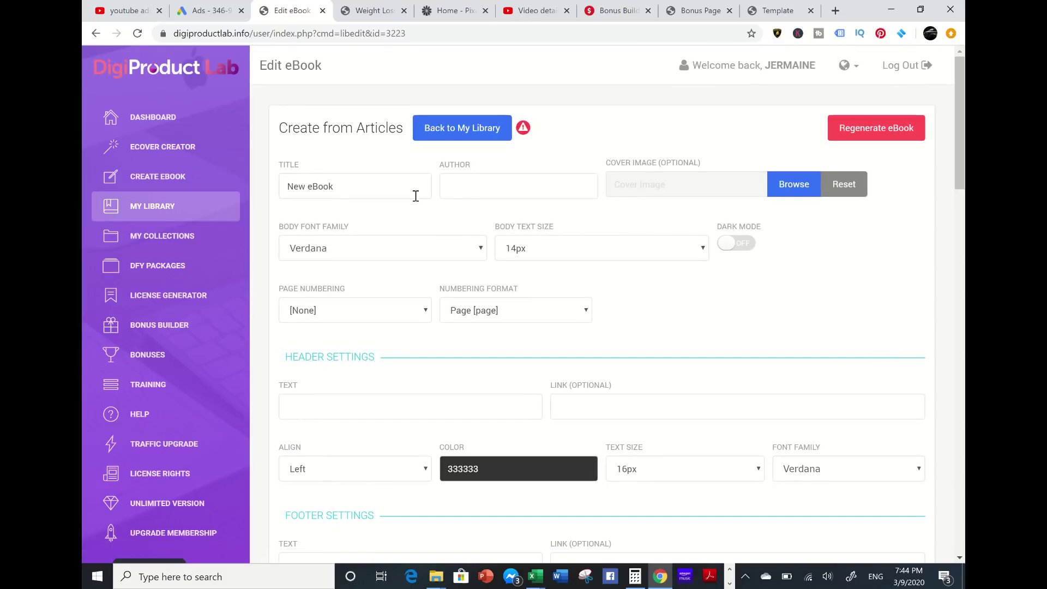
Step: Replace the title 'New eBook' with 'Losing Weight 101'
left_click(366, 191)
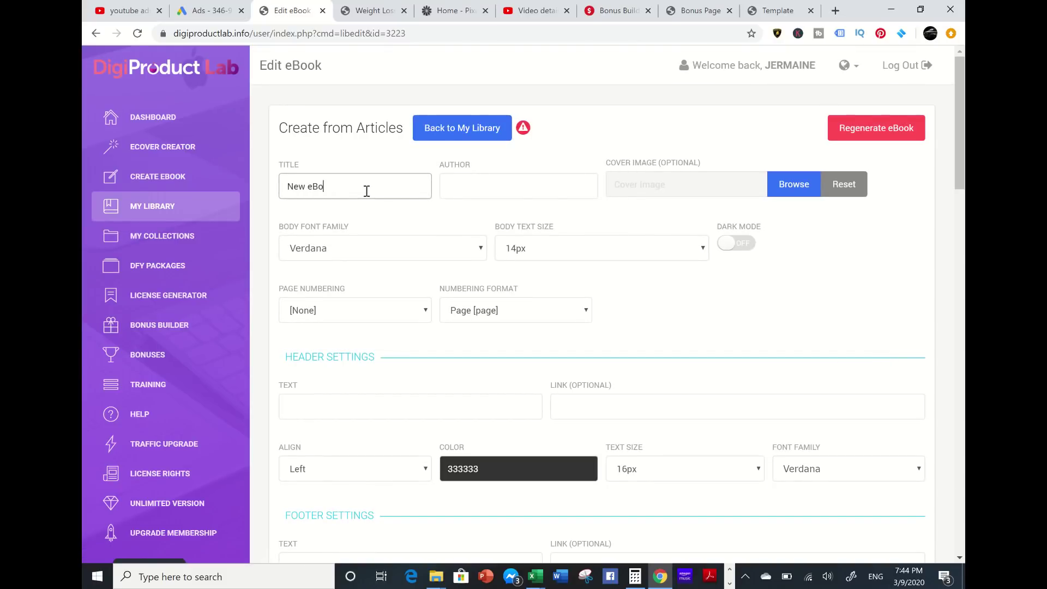
key("BackSpace")
key("BackSpace")
key("BackSpace")
key("BackSpace")
key("BackSpace")
key("BackSpace")
key("BackSpace")
type("We")
key("BackSpace")
key("BackSpace")
type("Losing Weight 101")
Step: Set the Medium_7 measuring-tape image as the cover and save the ebook changes
left_click(784, 187)
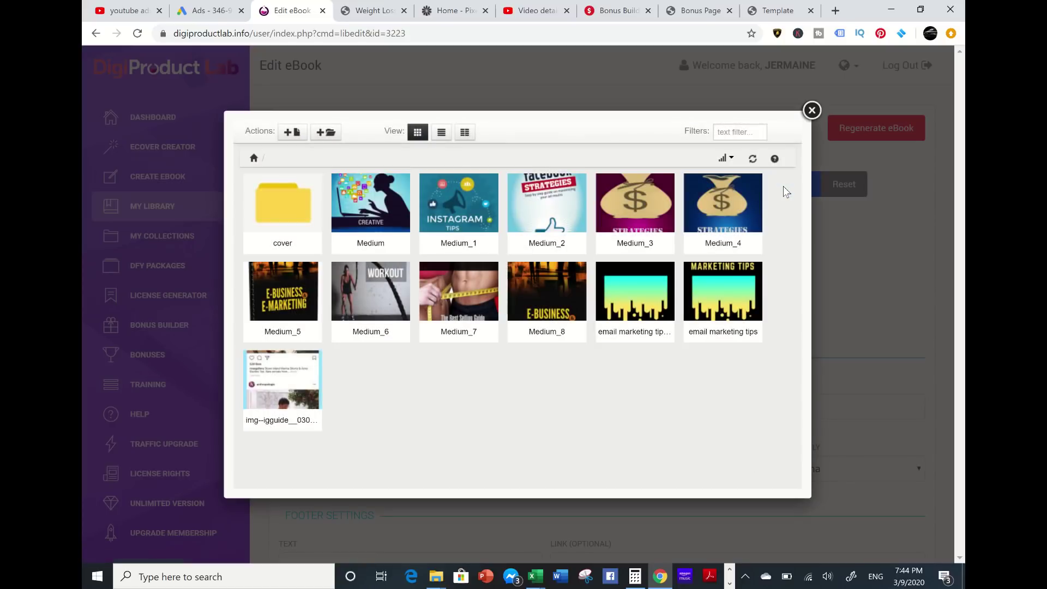
left_click(453, 307)
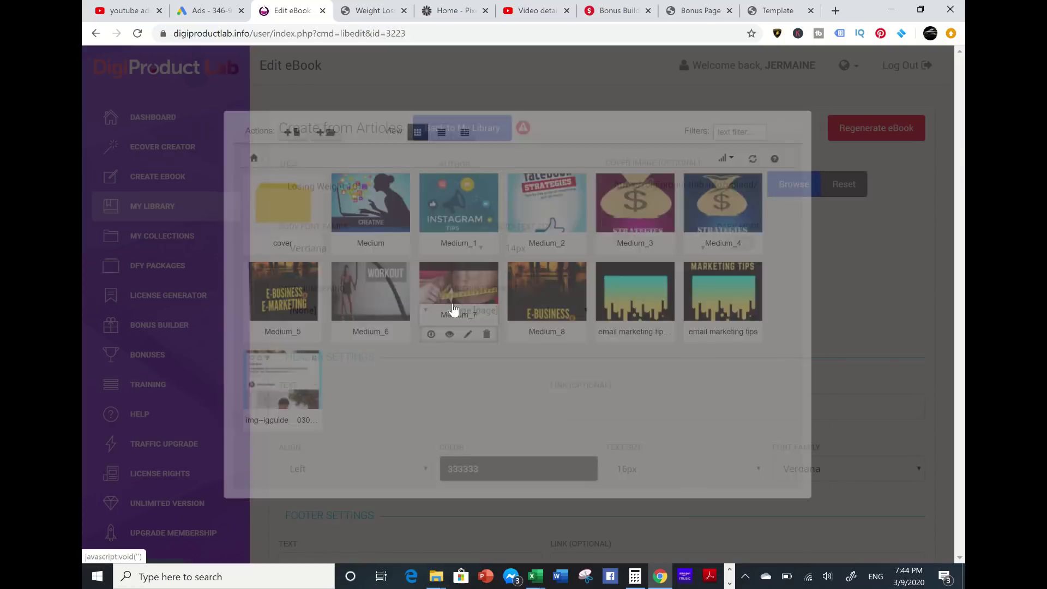
scroll(666, 320, "down", 5)
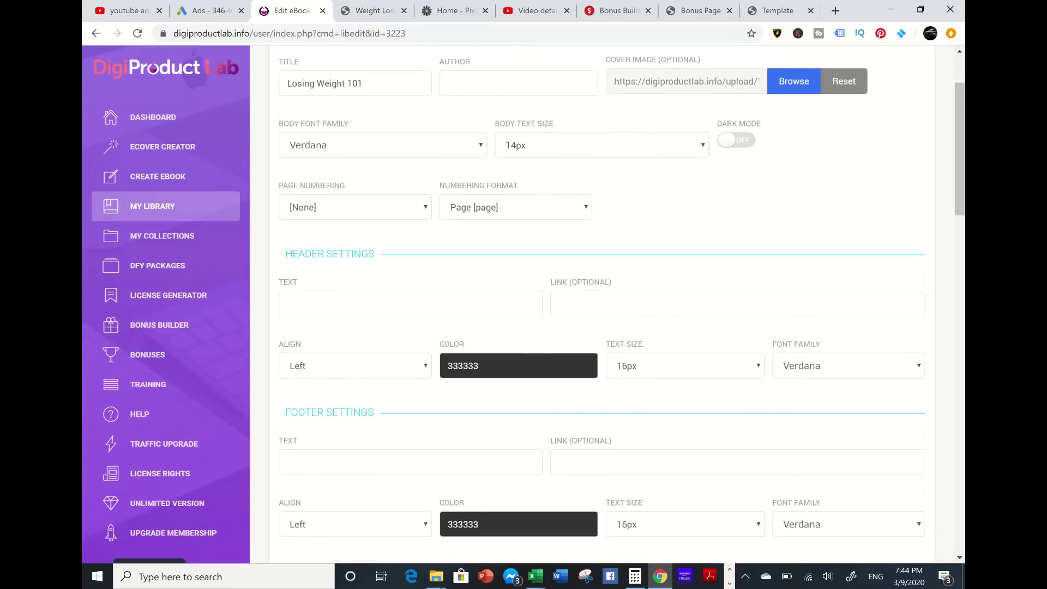
scroll(602, 310, "down", 15)
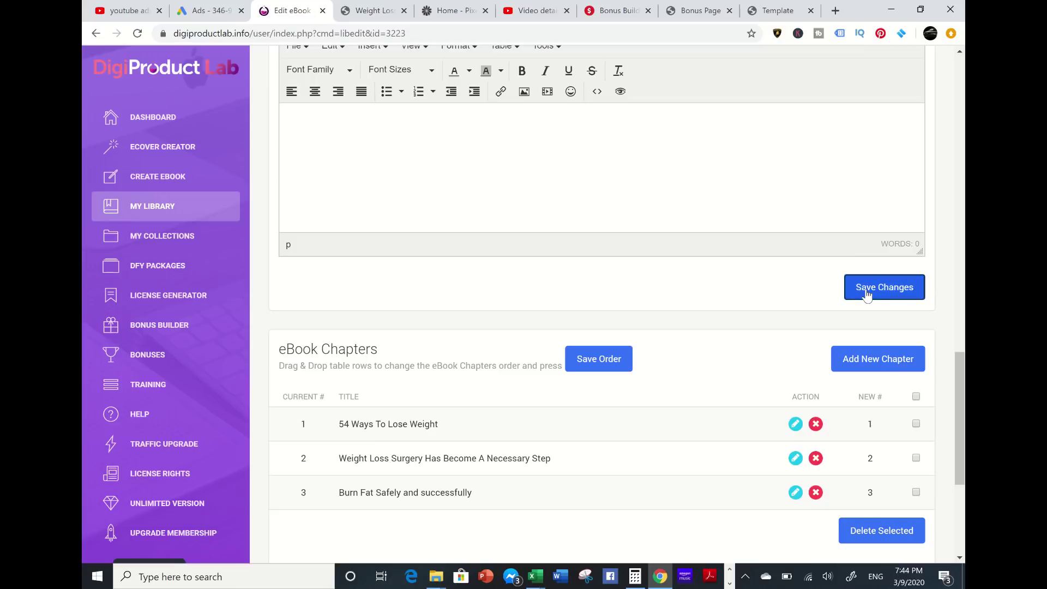
left_click(866, 289)
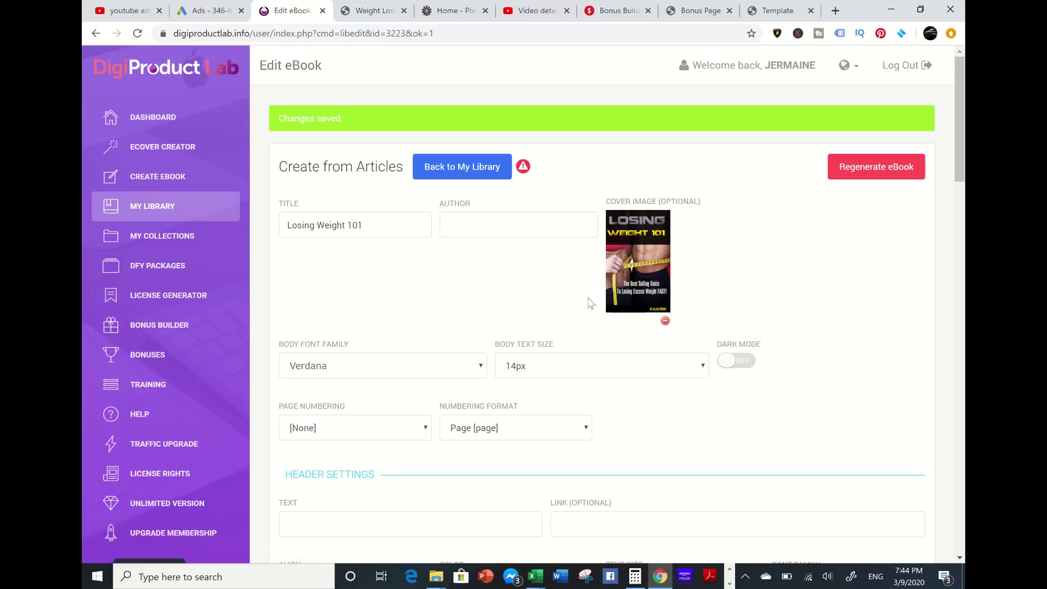
Step: Drag '54 Ways To Lose Weight' to the bottom of the chapter list, then edit the first chapter
scroll(617, 303, "down", 15)
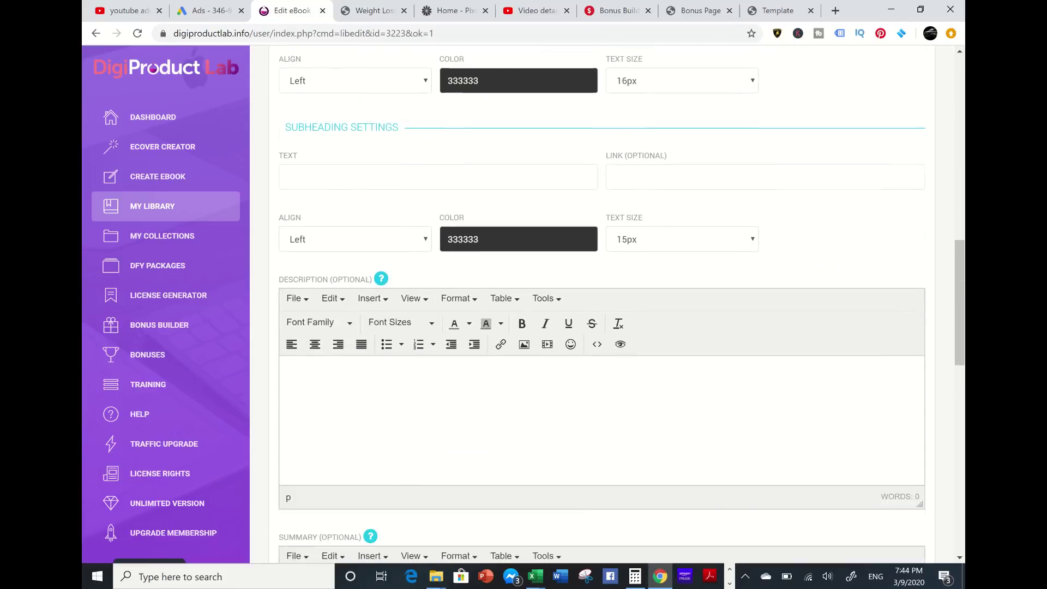
scroll(616, 303, "down", 2)
scroll(616, 303, "down", 4)
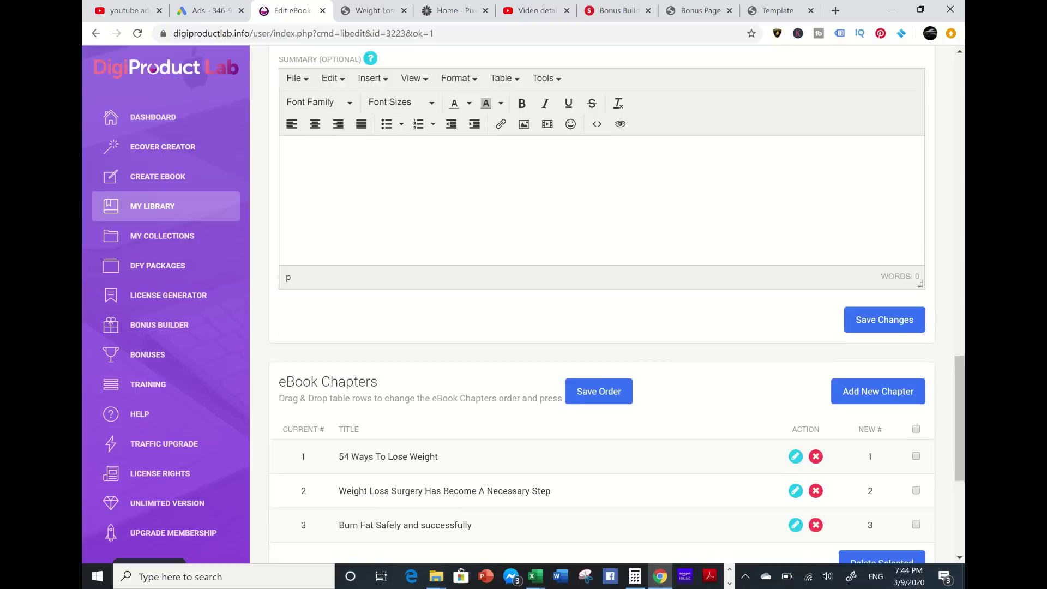
scroll(616, 303, "down", 1)
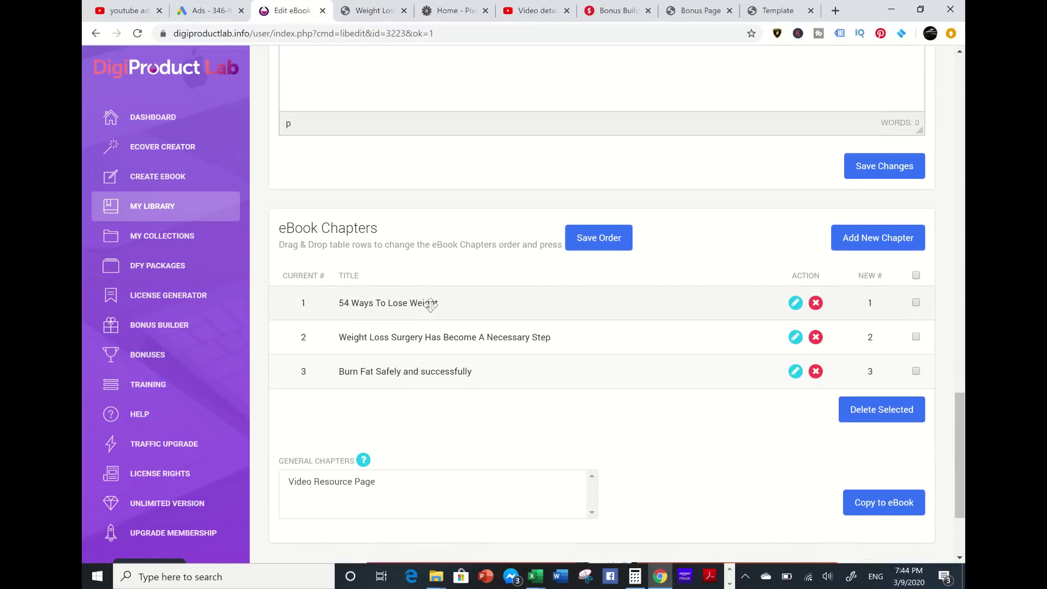
left_click_drag(422, 299, 426, 376)
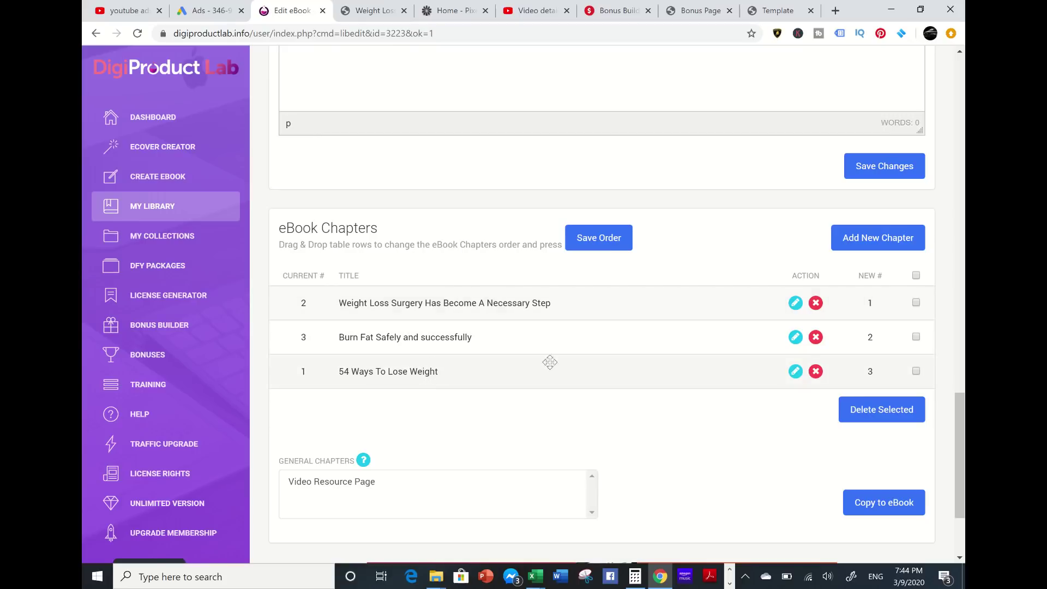
left_click(796, 306)
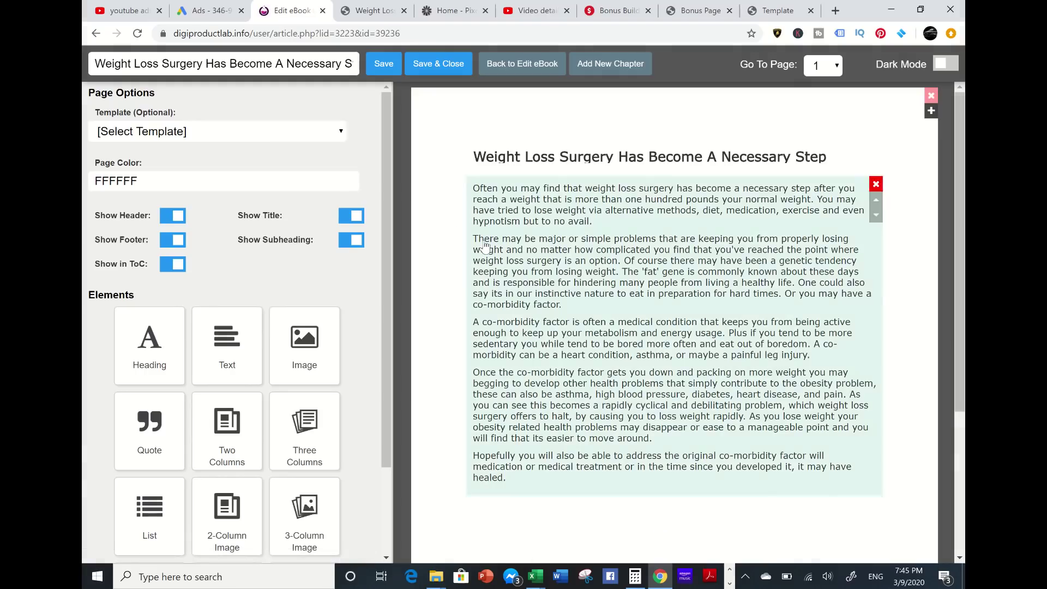
Step: Open the Weight Loss Surgery chapter's text block, then save and close the chapter
left_click(574, 278)
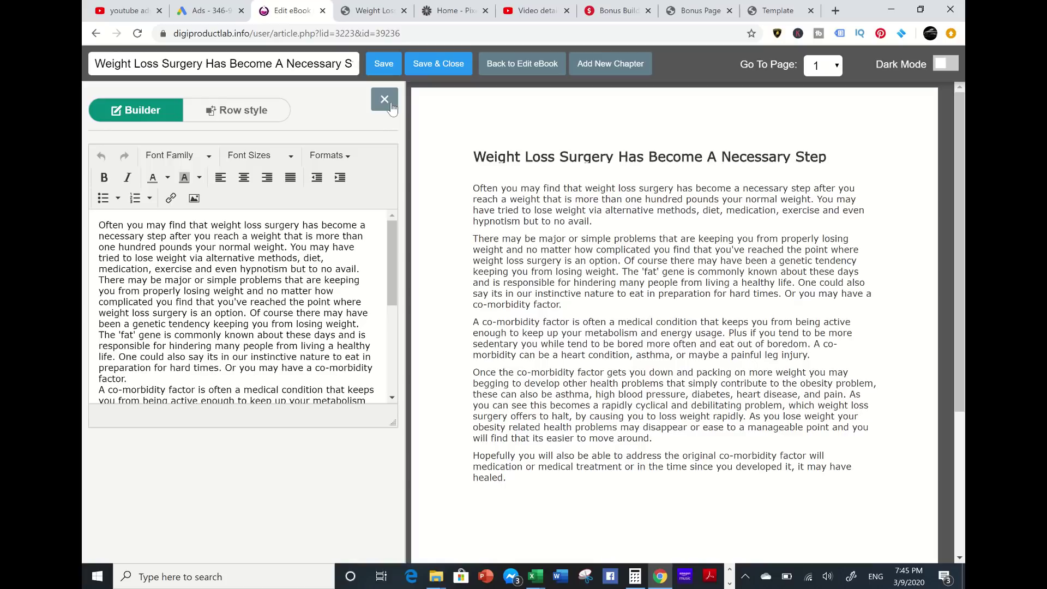
left_click(432, 73)
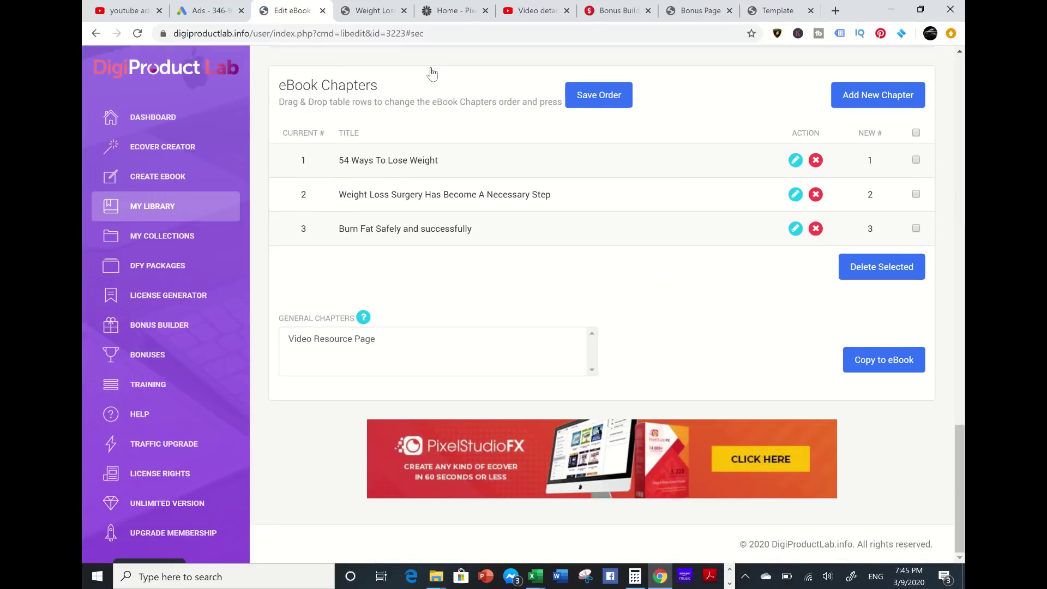
Step: Save the chapter order and return to the top of the Edit eBook page
left_click(590, 99)
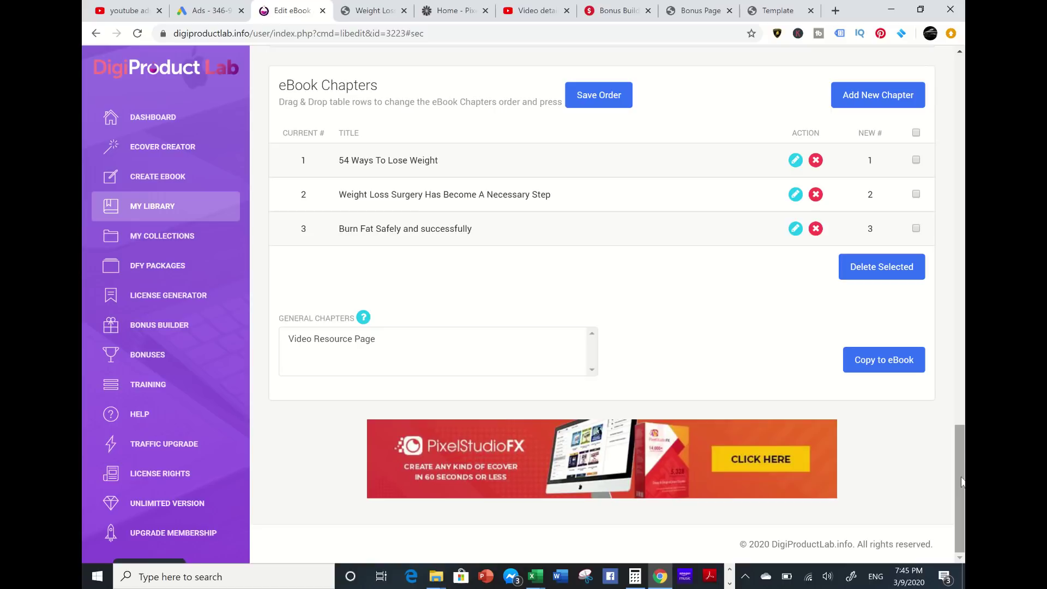
left_click_drag(961, 481, 958, 65)
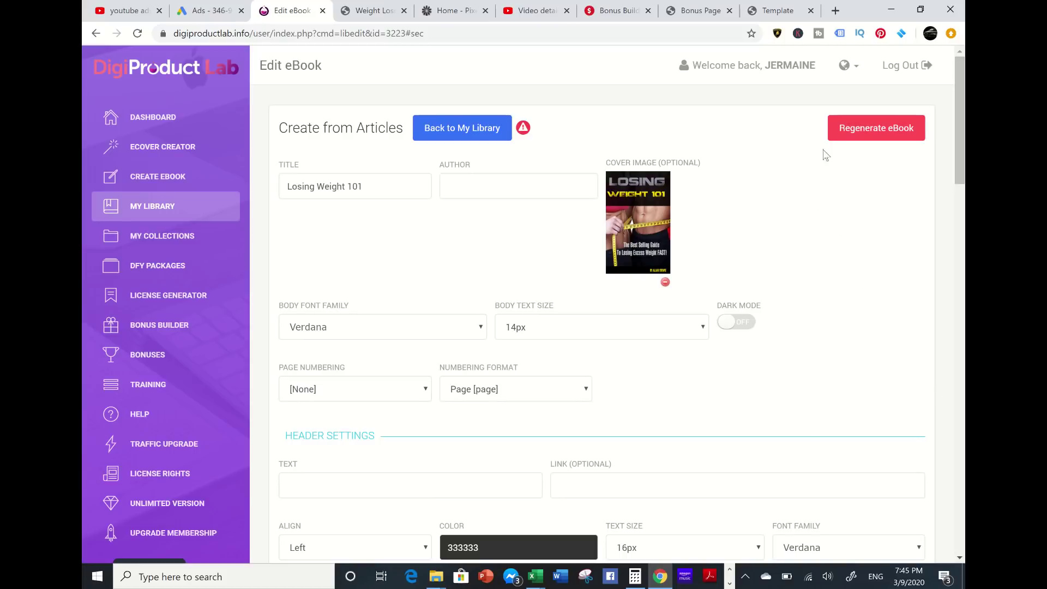
Step: Regenerate the Losing Weight 101 ebook with its reordered chapters
left_click(850, 132)
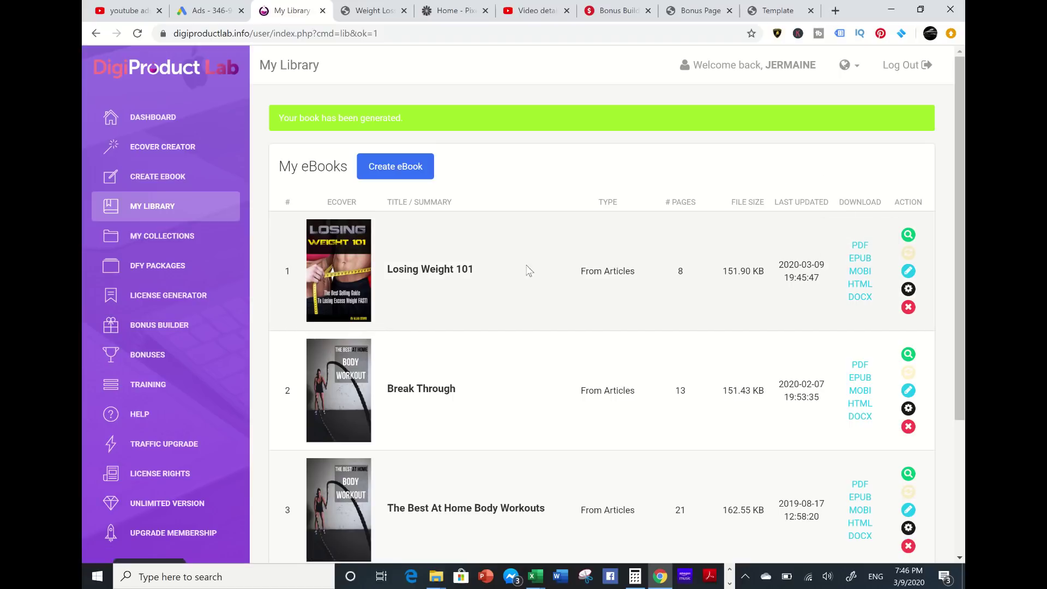
Step: Preview Losing Weight 101 through its cover, contents and chapters, then return to My Library
left_click(907, 236)
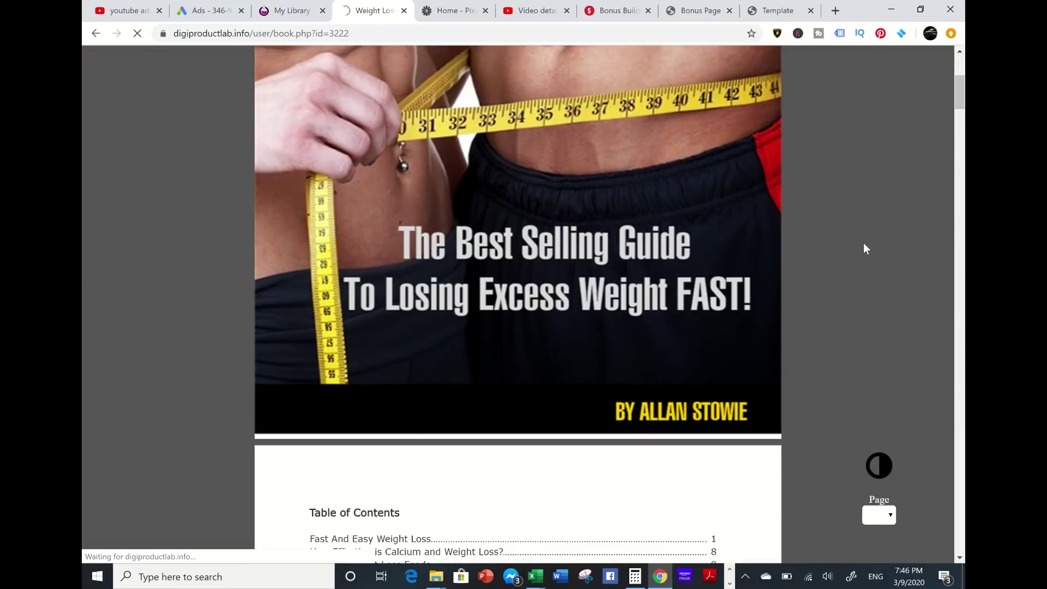
scroll(518, 305, "down", 5)
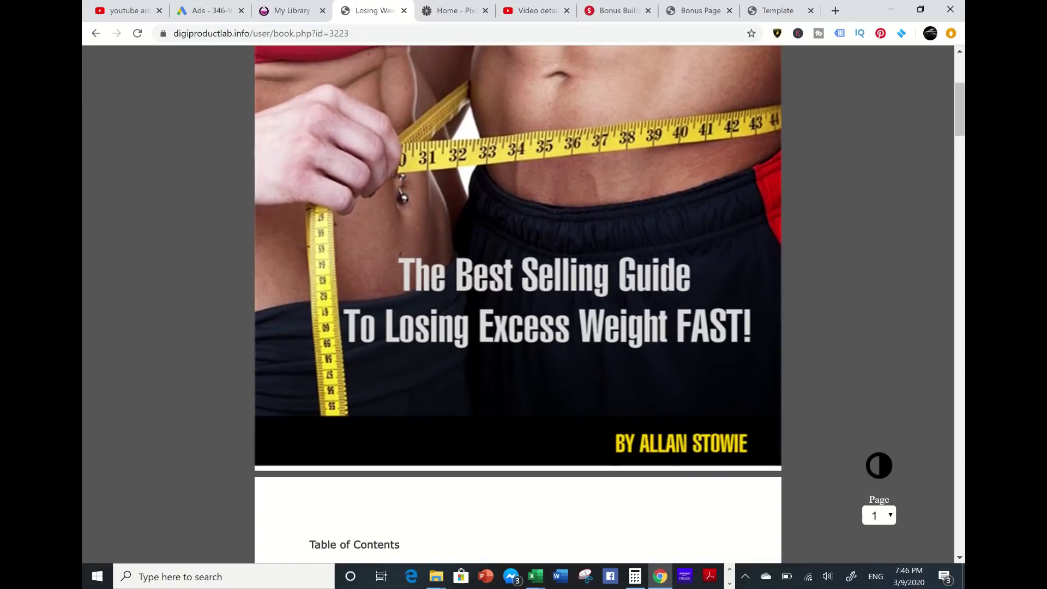
scroll(519, 306, "up", 5)
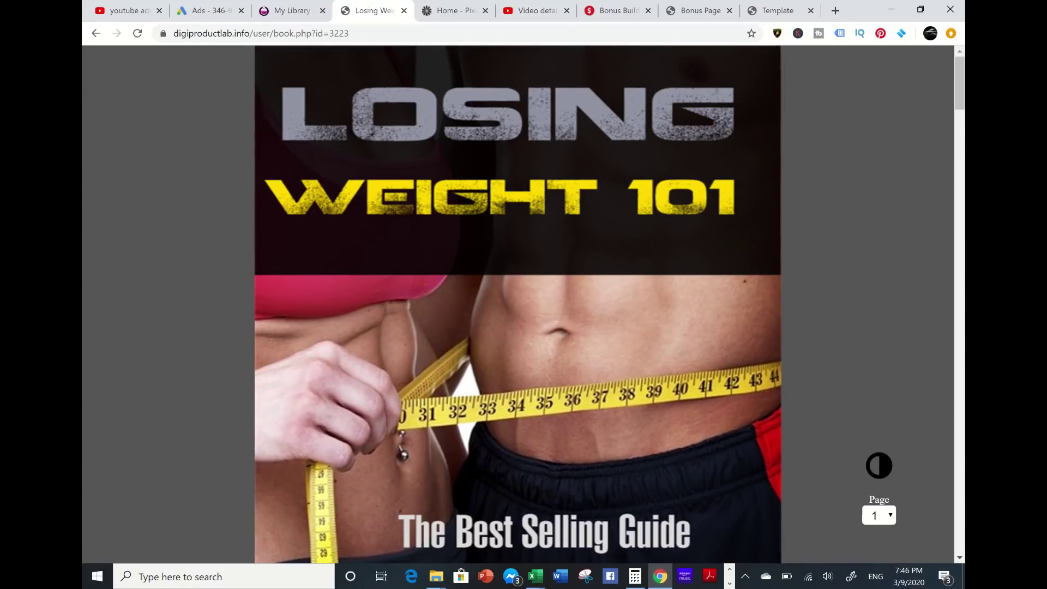
scroll(767, 187, "down", 4)
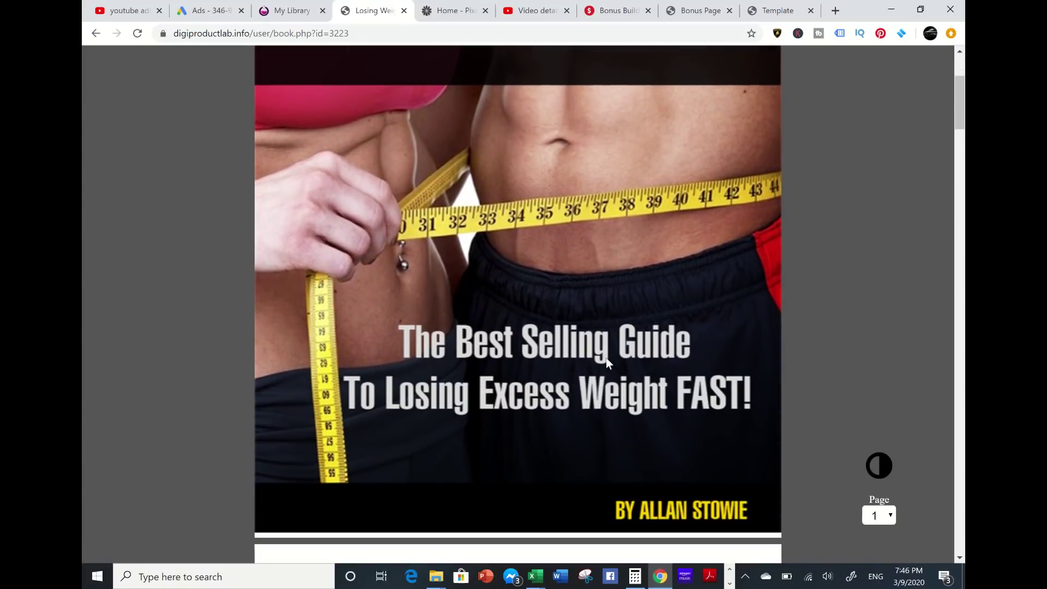
scroll(607, 358, "down", 6)
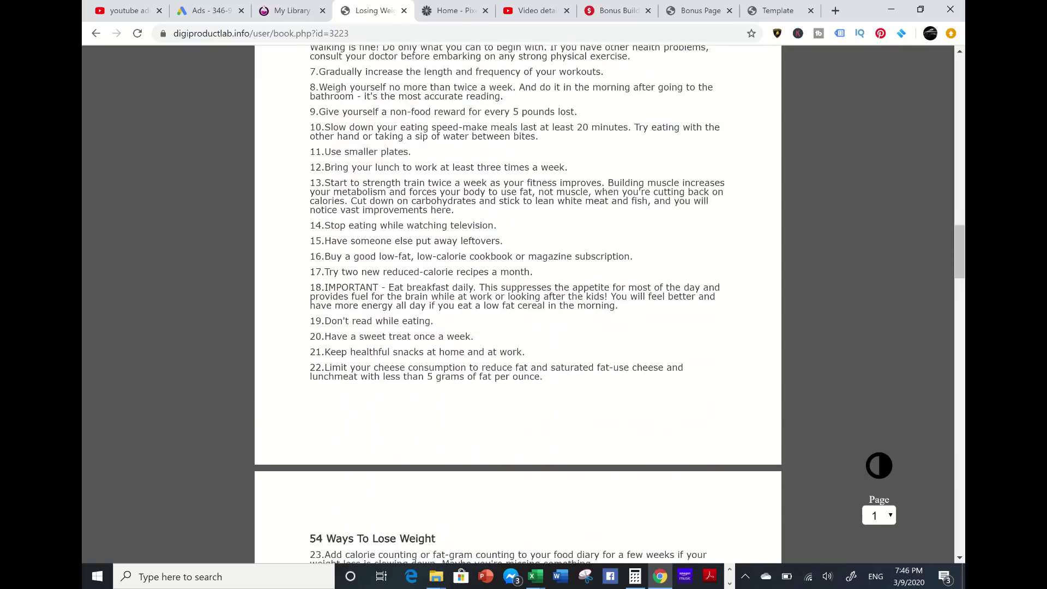
scroll(518, 305, "down", 7)
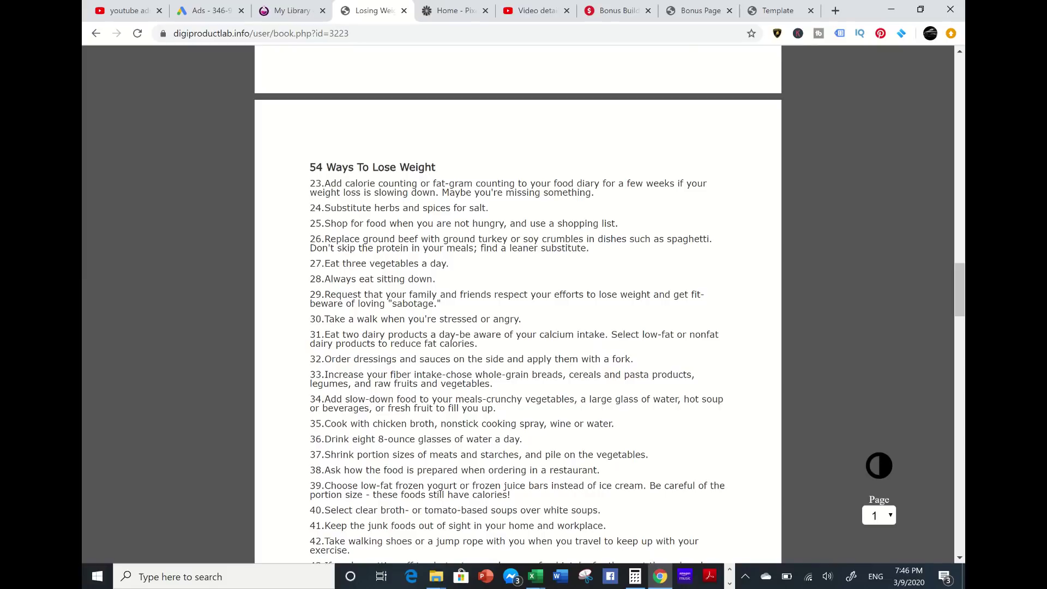
scroll(518, 306, "down", 7)
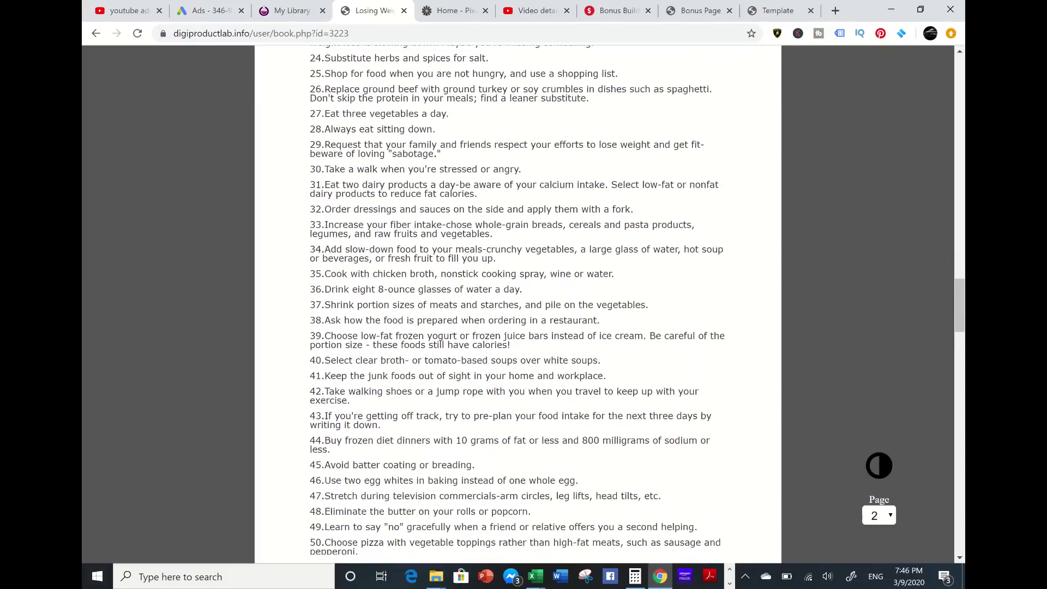
scroll(518, 305, "down", 10)
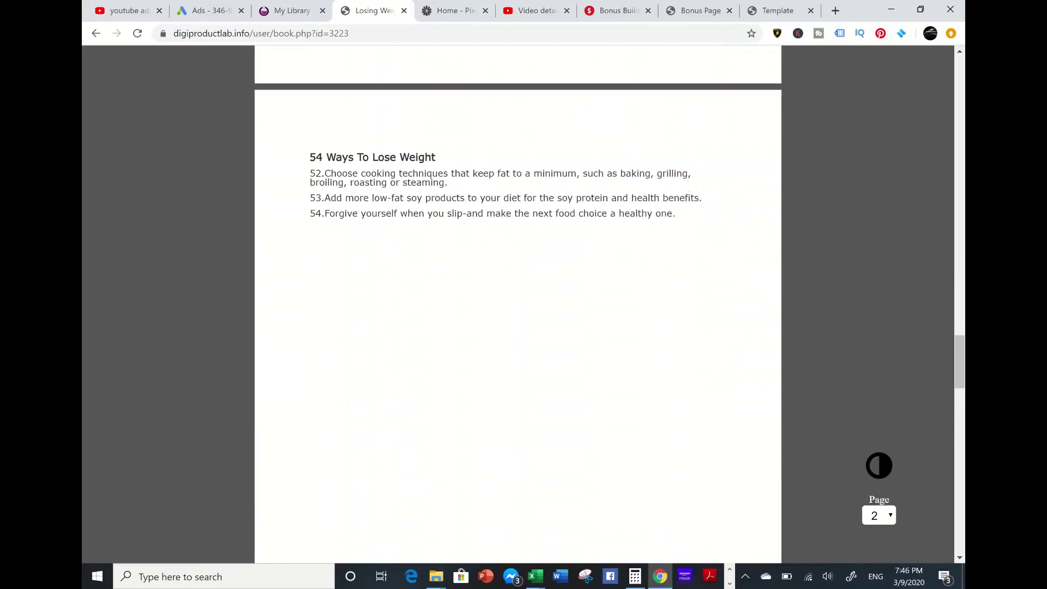
scroll(519, 305, "down", 10)
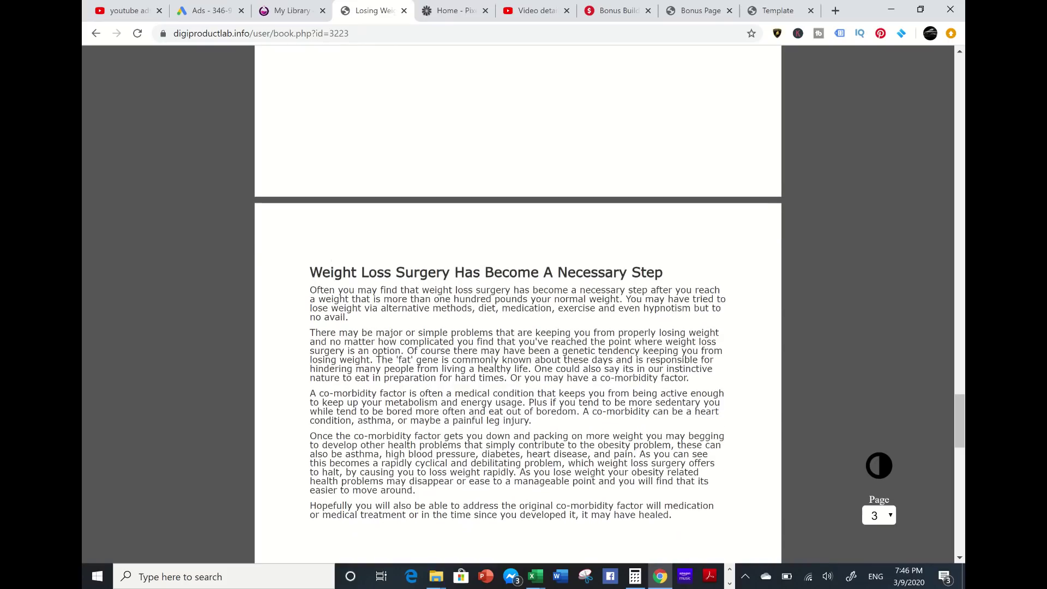
scroll(519, 305, "down", 10)
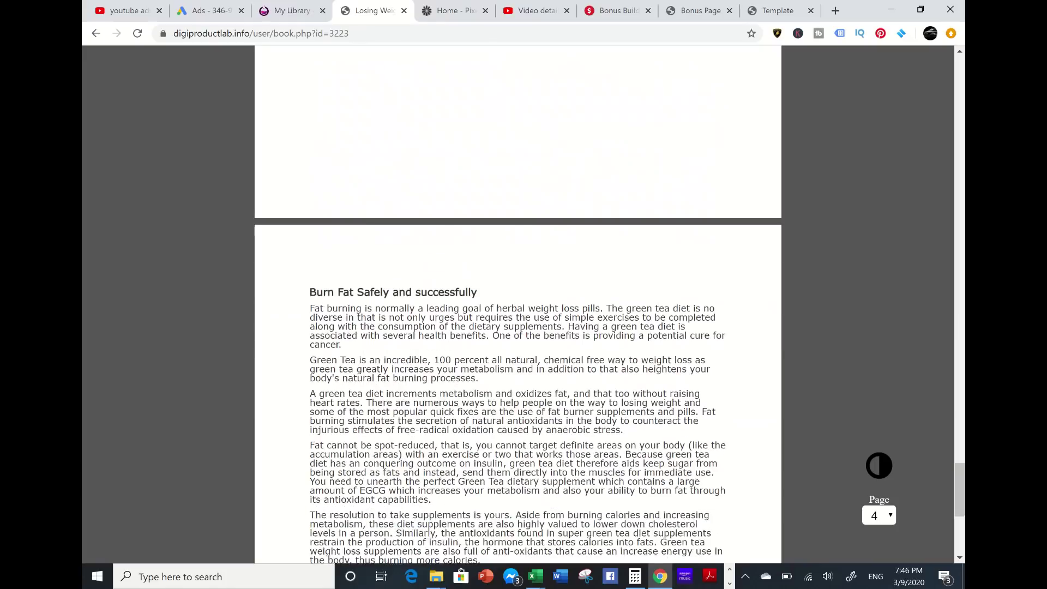
scroll(519, 306, "up", 20)
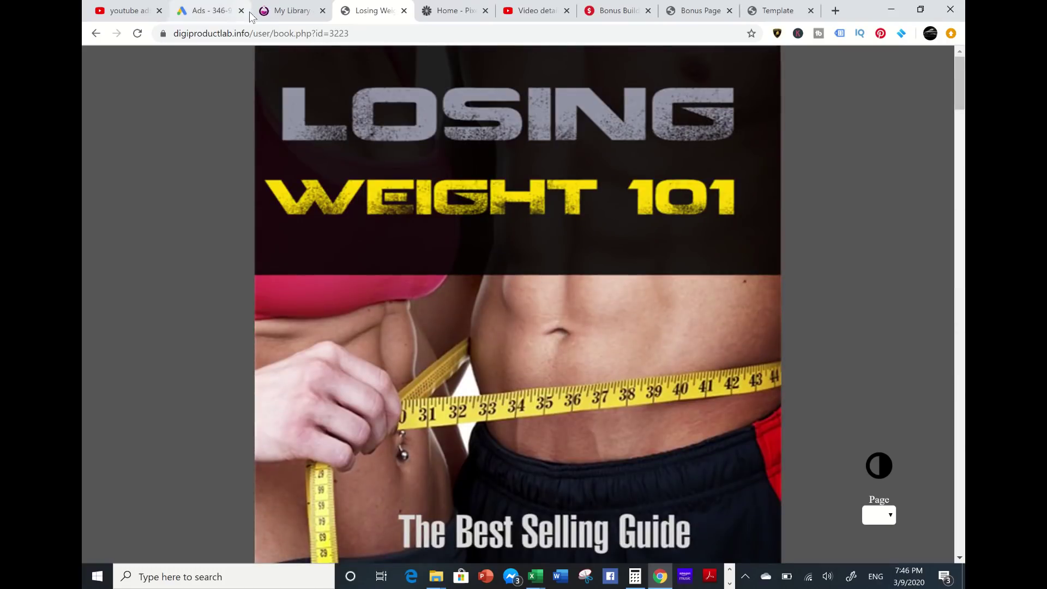
left_click(284, 12)
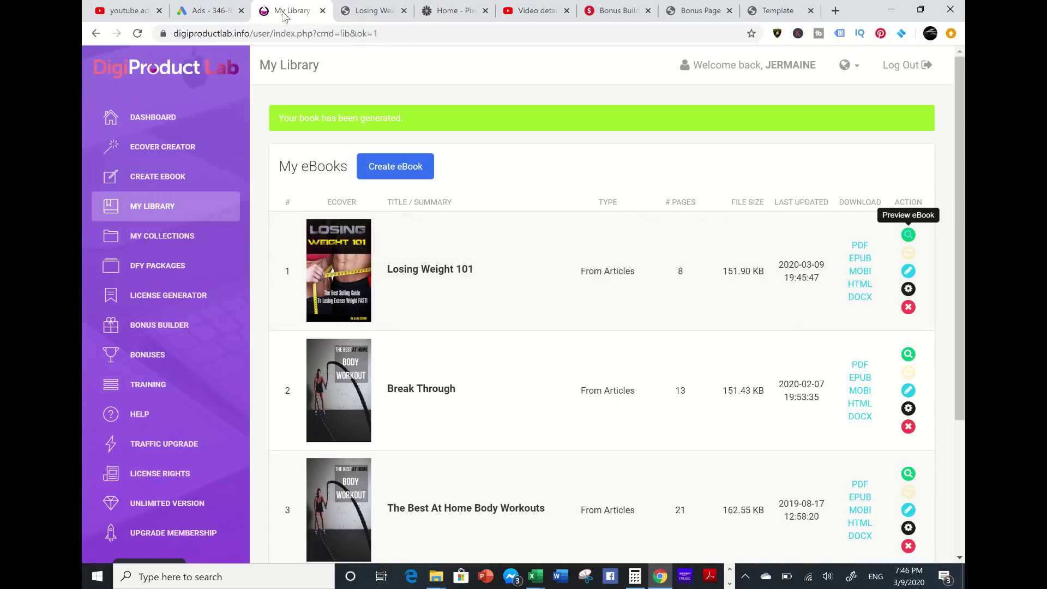
Step: Browse the Flat Cover templates in the eCover Creator, then close the chooser without creating a cover
left_click(197, 156)
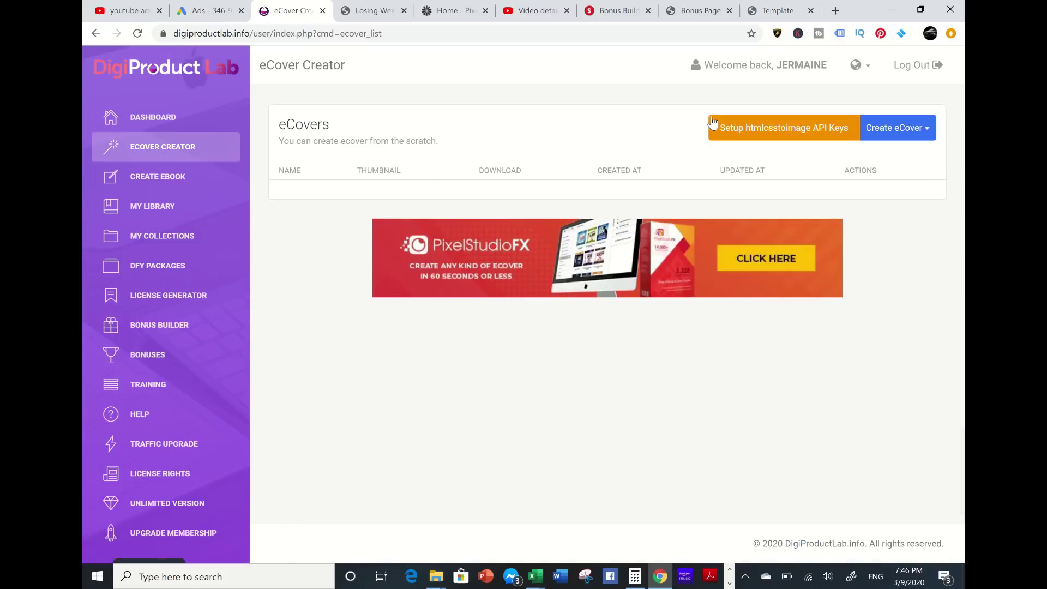
left_click(889, 131)
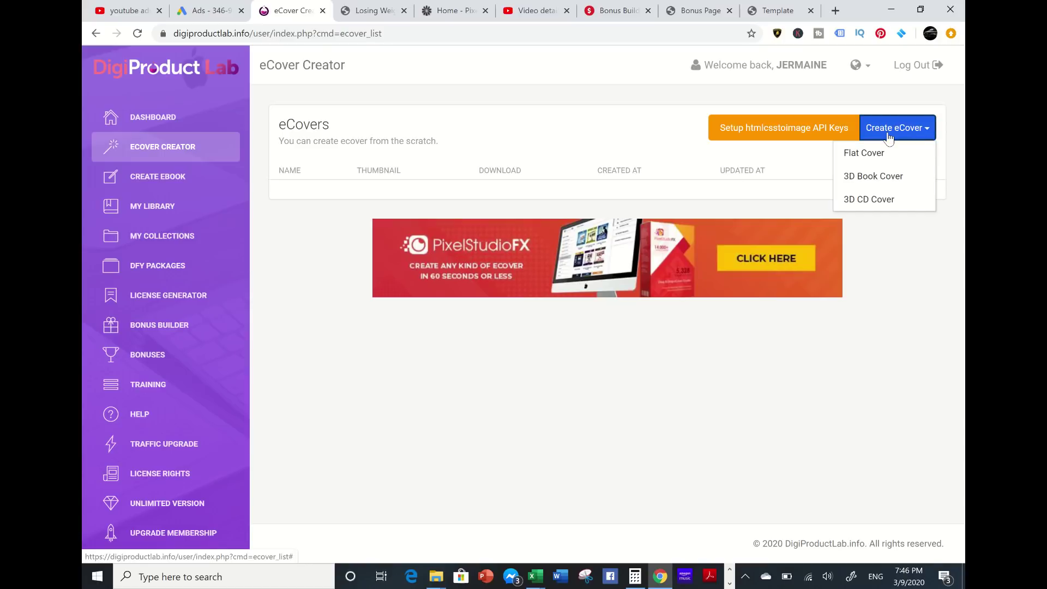
left_click(876, 151)
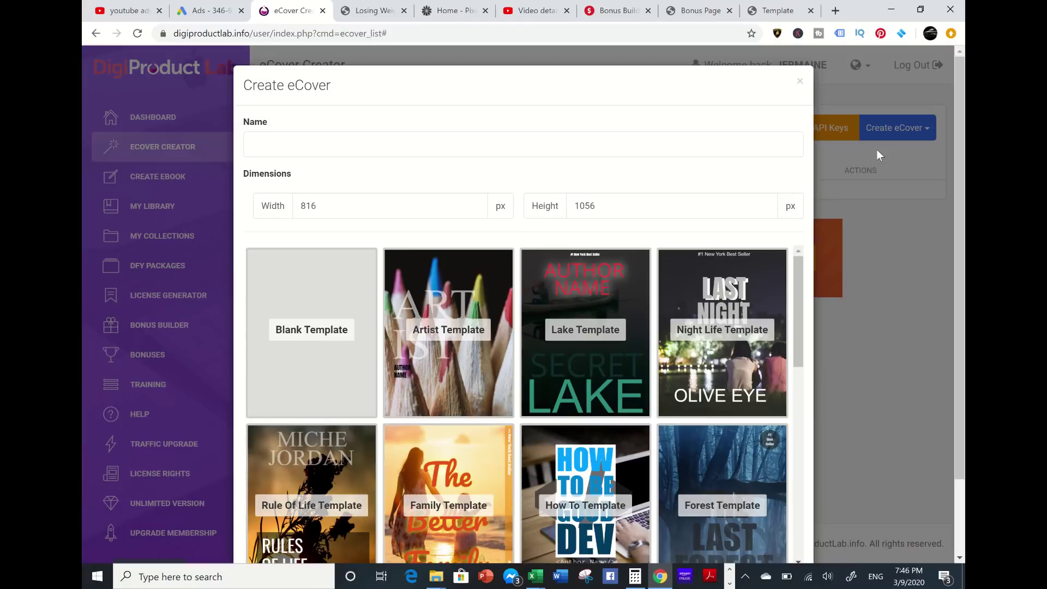
scroll(658, 329, "down", 4)
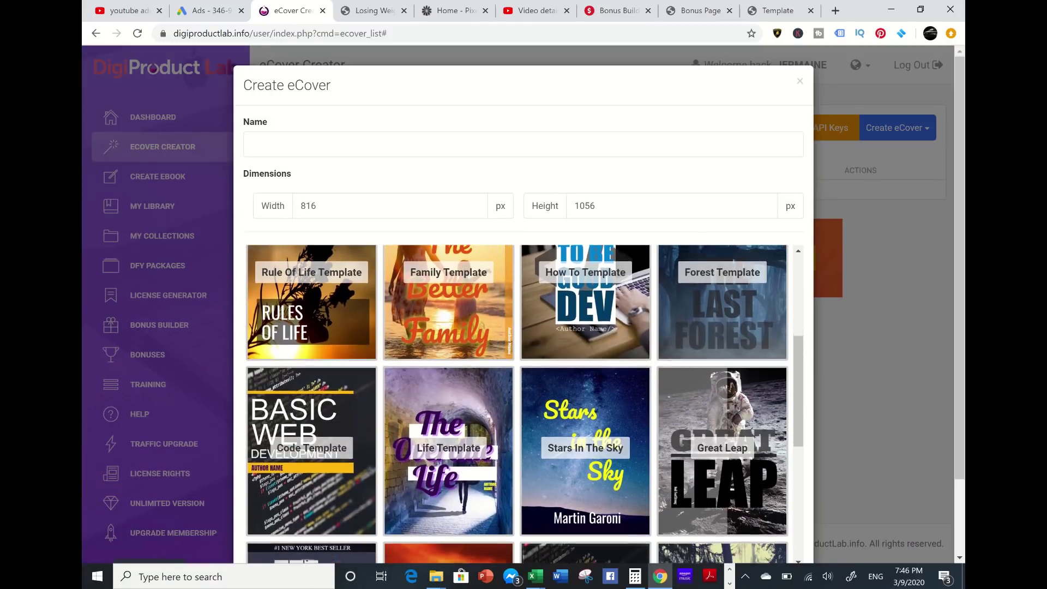
scroll(524, 403, "down", 5)
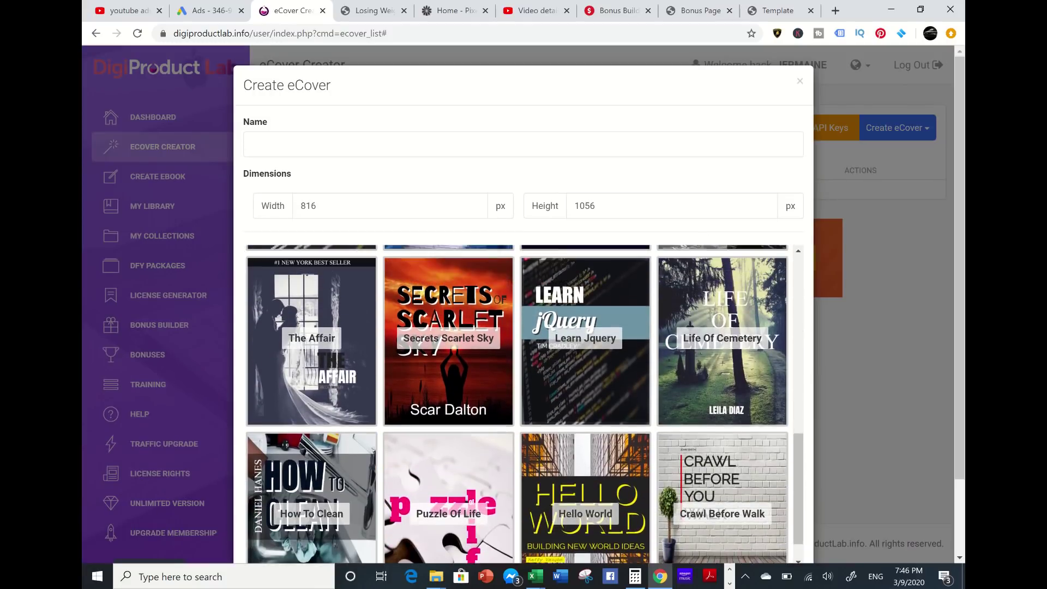
scroll(612, 334, "up", 9)
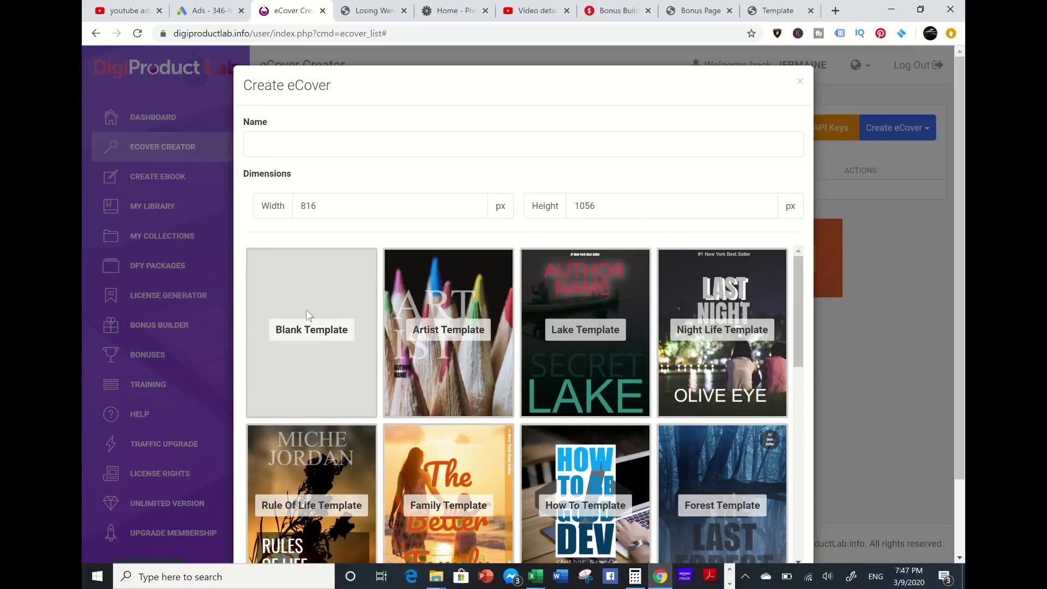
left_click(800, 81)
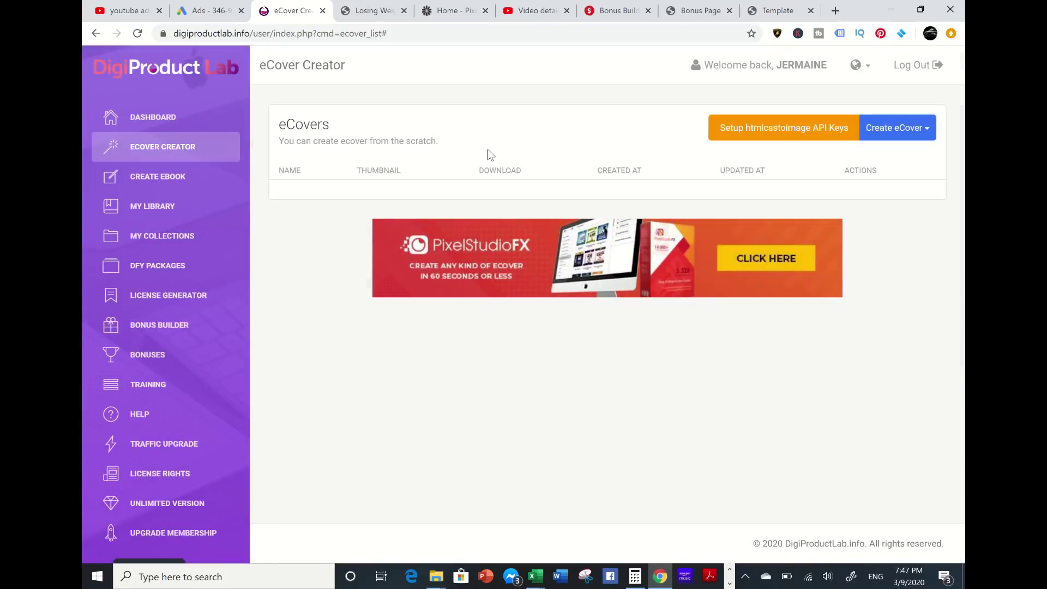
Step: Check Losing Weight 101's hosted landing pages, which are empty, then return to My Library
left_click(155, 211)
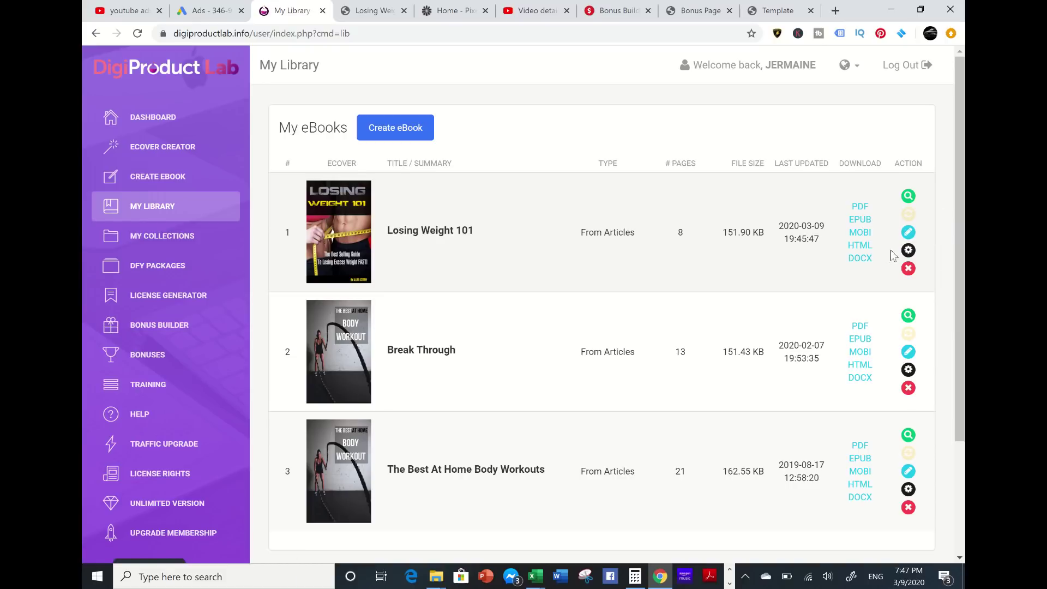
left_click(909, 251)
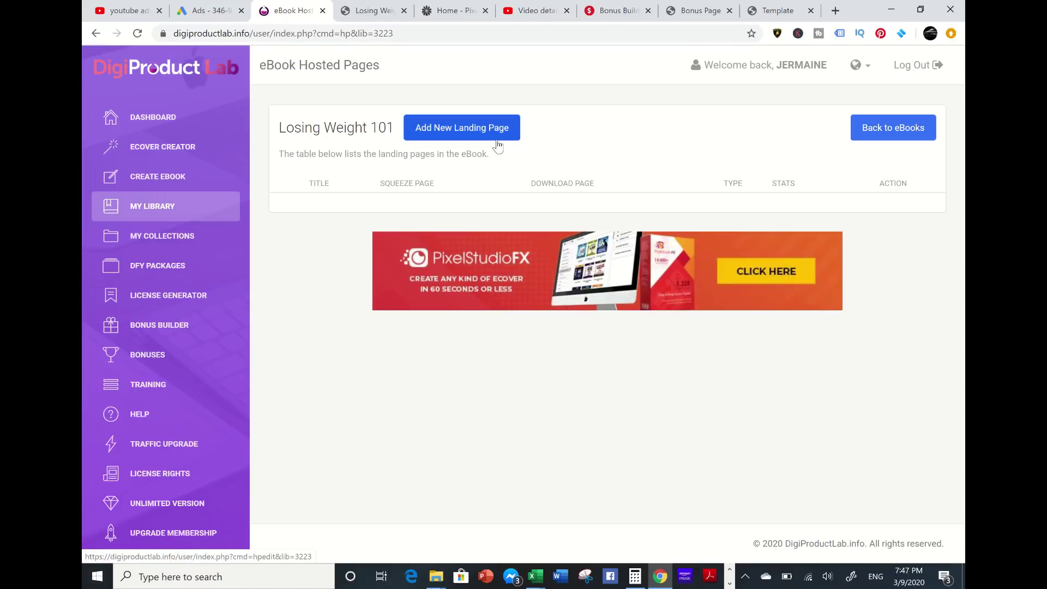
left_click(172, 211)
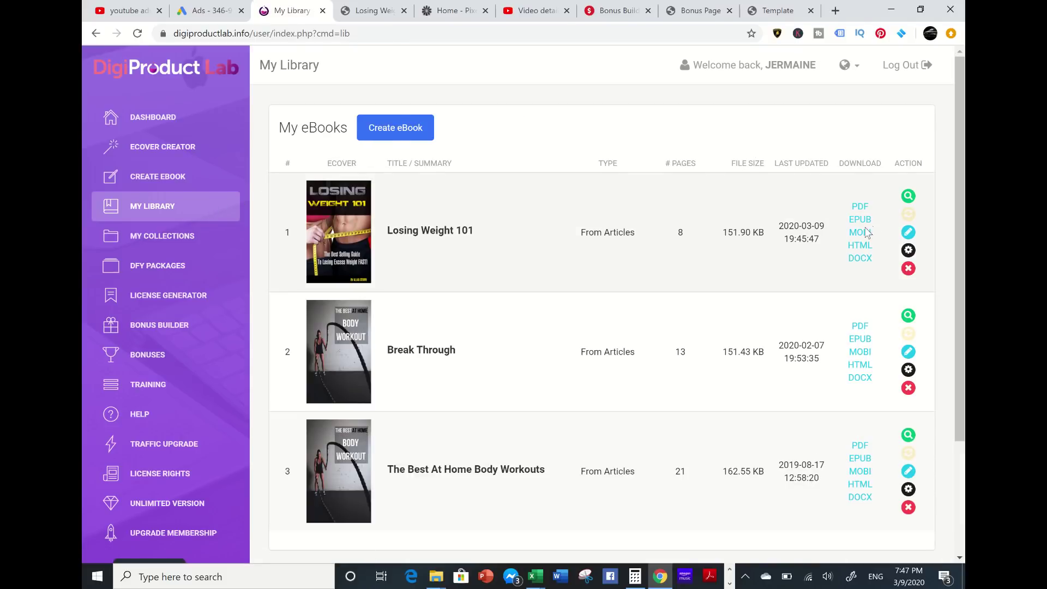
Step: Download Losing Weight 101 in EPUB format from My Library
left_click(865, 221)
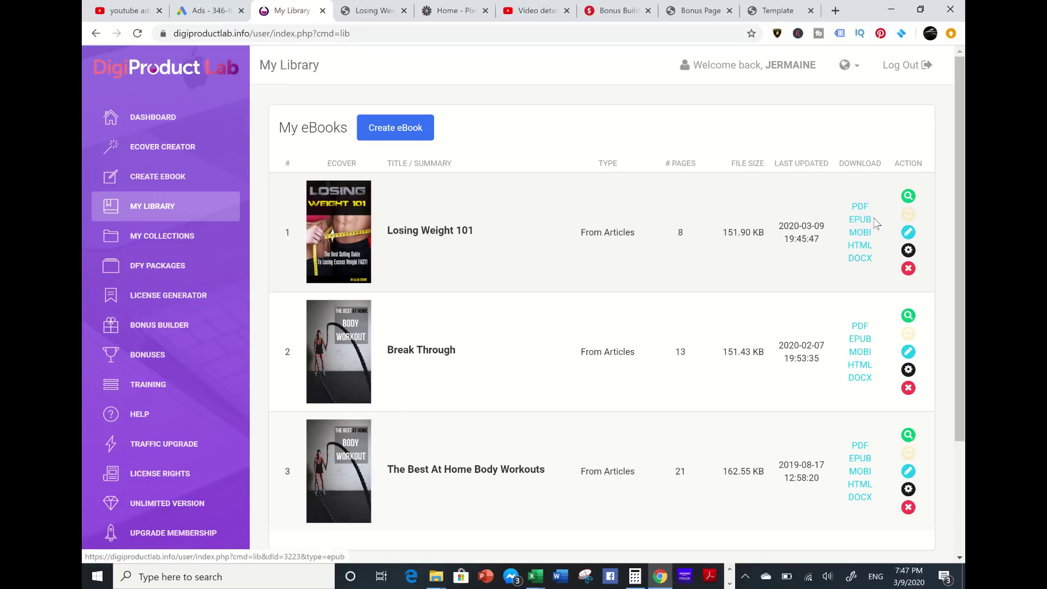